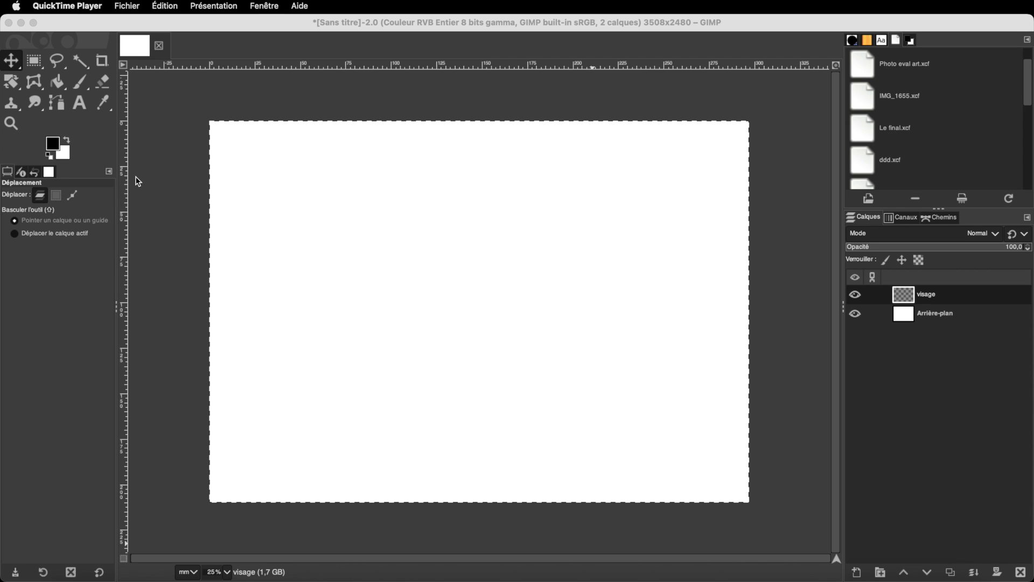
# - Choose the Pinceau paint tool from the painting tools and set its opacity to 100
pyautogui.click(80, 89)
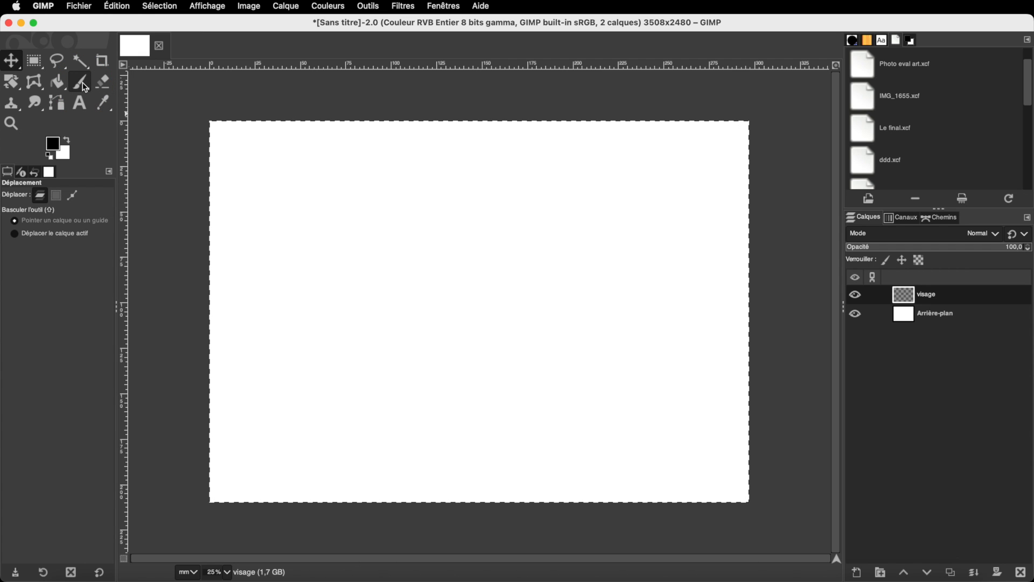
pyautogui.click(85, 88)
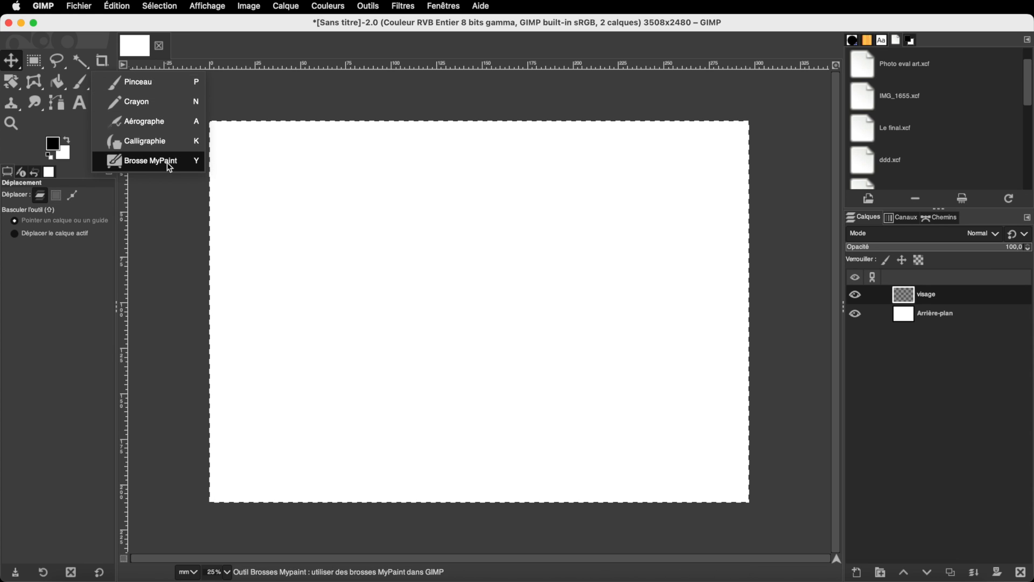
pyautogui.click(158, 86)
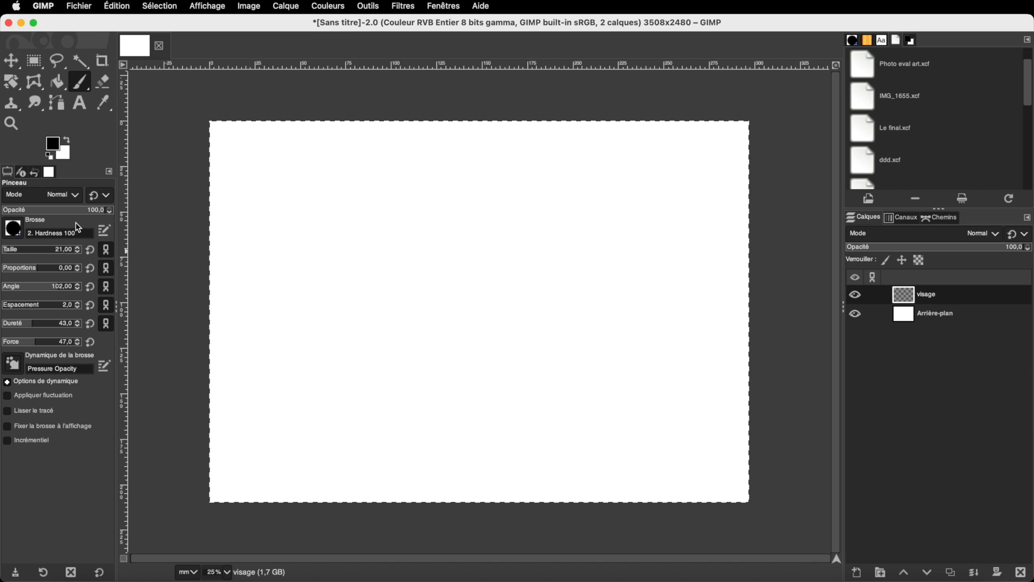
pyautogui.moveTo(77, 210)
pyautogui.mouseDown()
pyautogui.moveTo(4, 210)
pyautogui.moveTo(116, 213)
pyautogui.mouseUp()
pyautogui.moveTo(99, 210)
pyautogui.mouseDown()
pyautogui.moveTo(64, 207)
pyautogui.moveTo(113, 214)
pyautogui.mouseUp()
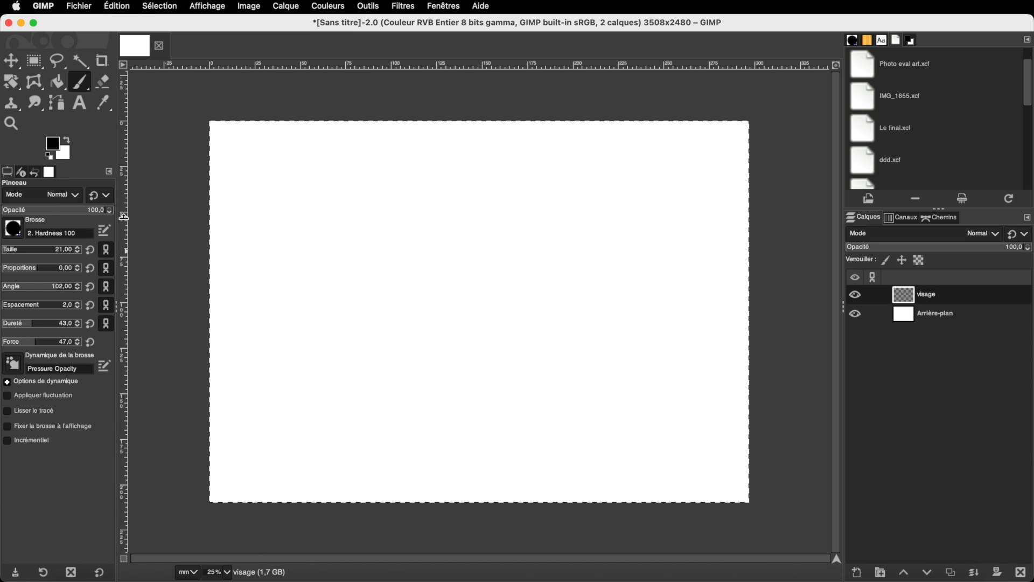
# - Choose the soft round brush 2. Hardness 075 for the Pinceau tool
pyautogui.click(13, 229)
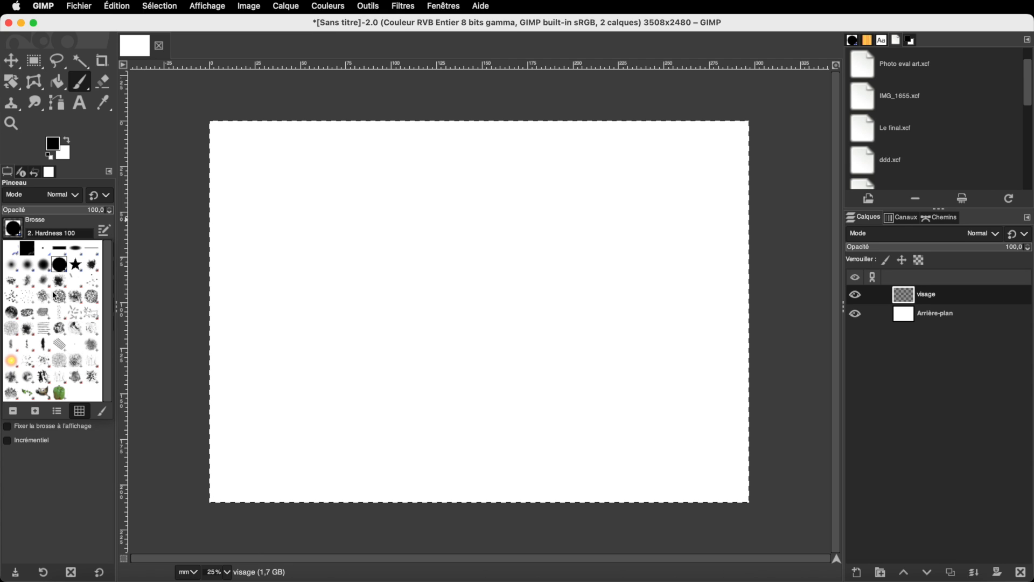
pyautogui.click(28, 266)
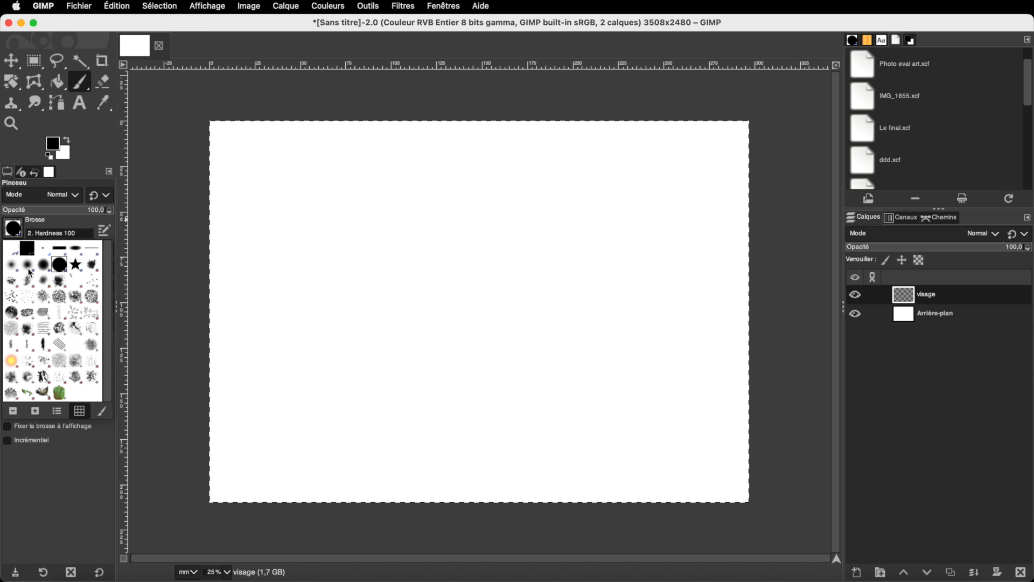
pyautogui.click(17, 231)
pyautogui.doubleClick(43, 264)
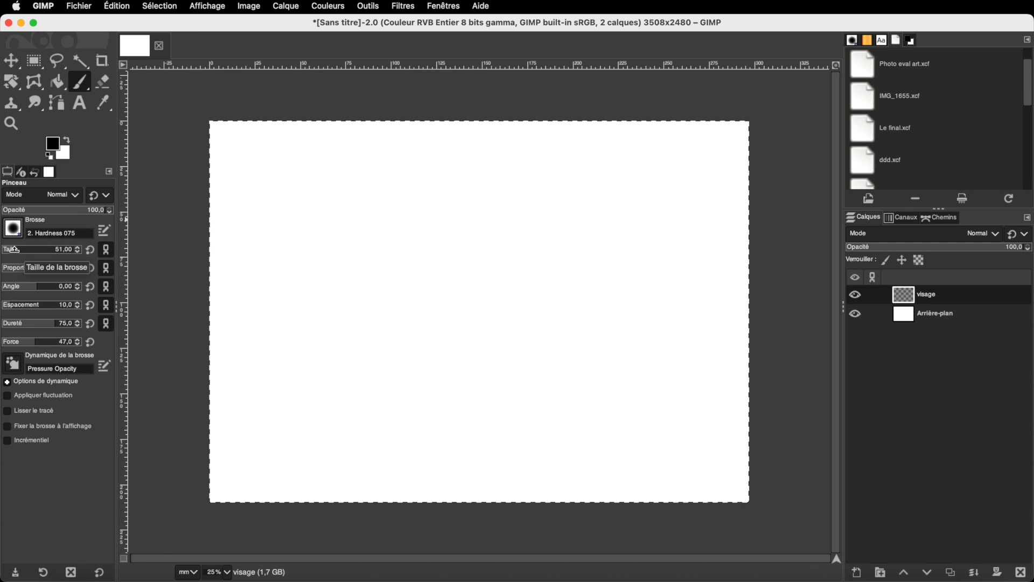
# - Try several brush sizes for the Pinceau tool and set the size to 92
pyautogui.moveTo(14, 250)
pyautogui.mouseDown()
pyautogui.moveTo(54, 256)
pyautogui.moveTo(11, 254)
pyautogui.mouseUp()
pyautogui.click(51, 248)
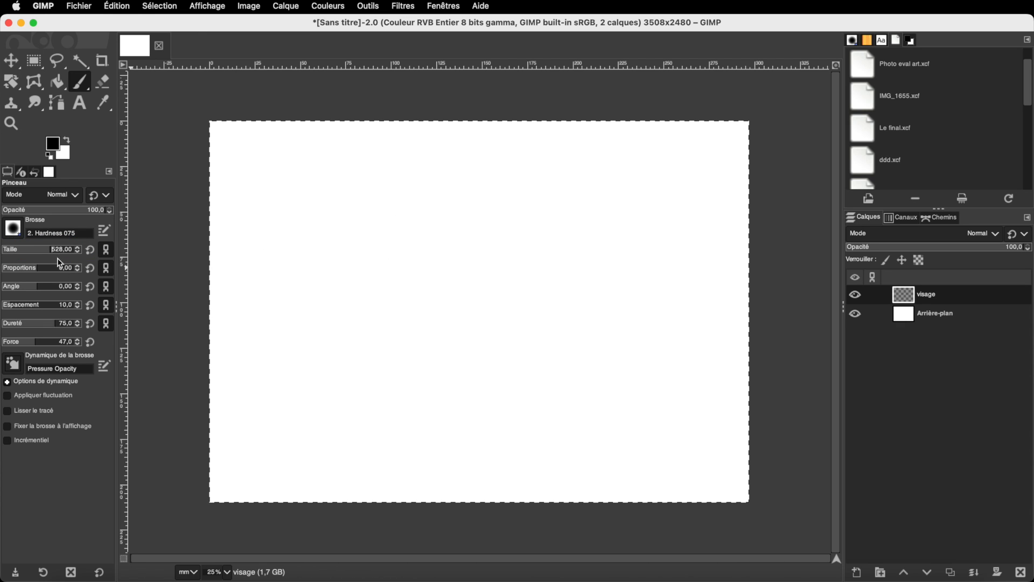
pyautogui.click(32, 250)
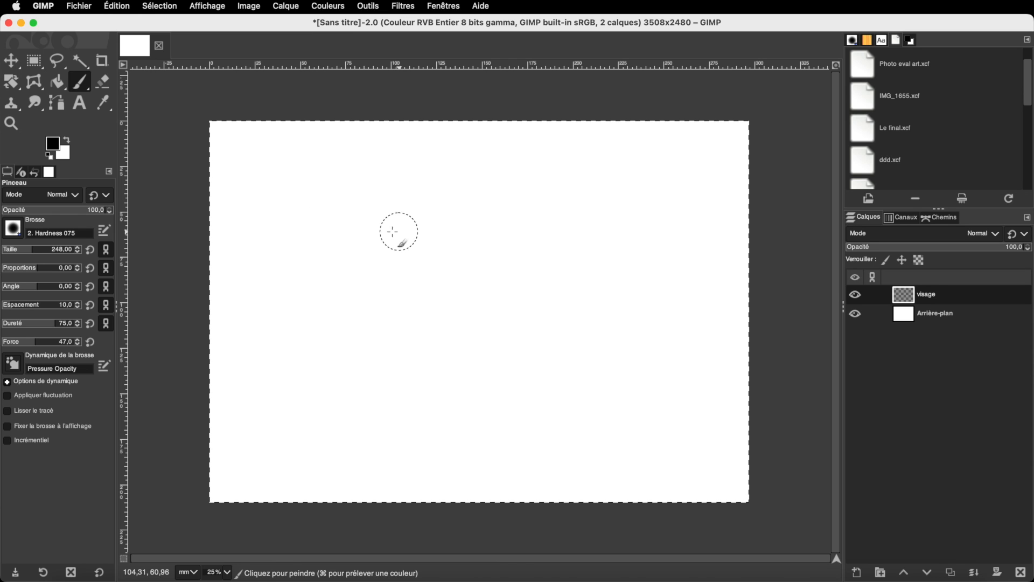
pyautogui.moveTo(19, 248); pyautogui.dragTo(8, 248)
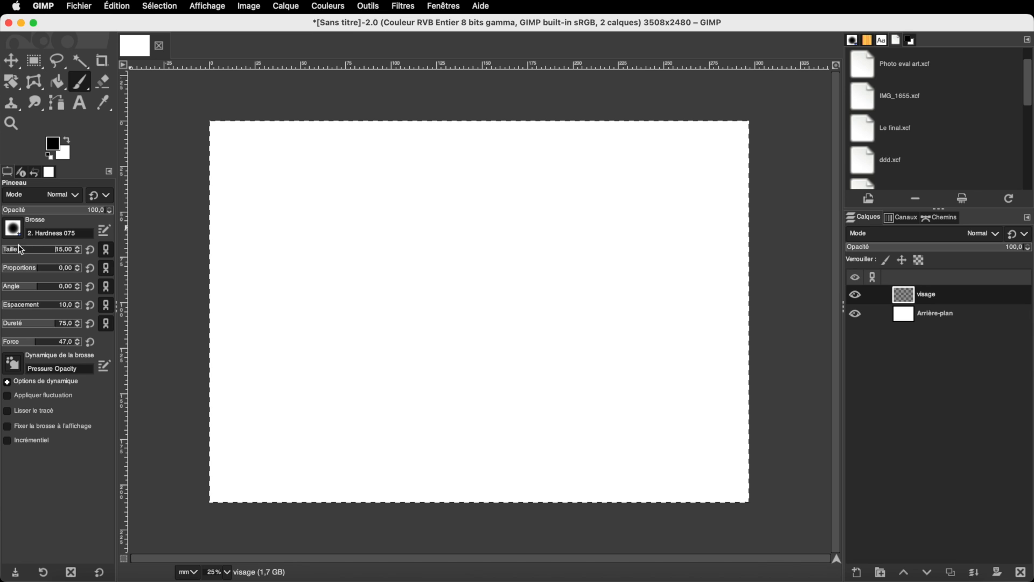
pyautogui.click(13, 249)
pyautogui.moveTo(13, 249); pyautogui.dragTo(15, 249)
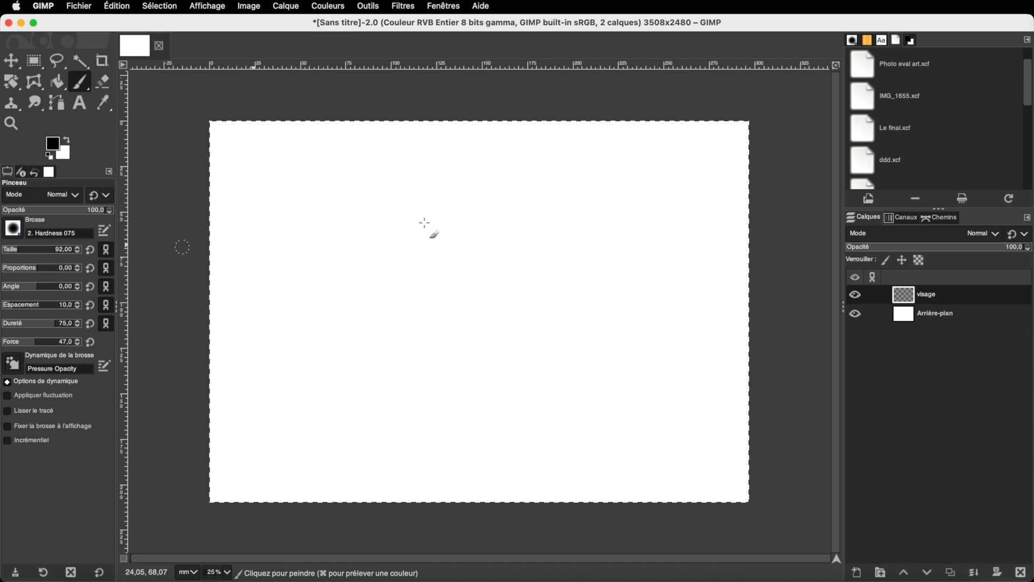
# - Paint a simple black character on the visage layer with a round head, oval body, two arms and two legs with feet
pyautogui.moveTo(422, 202)
pyautogui.mouseDown()
pyautogui.moveTo(359, 242)
pyautogui.moveTo(424, 295)
pyautogui.moveTo(471, 230)
pyautogui.moveTo(418, 192)
pyautogui.mouseUp()
pyautogui.moveTo(384, 293)
pyautogui.mouseDown()
pyautogui.moveTo(339, 331)
pyautogui.moveTo(317, 391)
pyautogui.moveTo(437, 388)
pyautogui.mouseUp()
pyautogui.moveTo(459, 349)
pyautogui.mouseDown()
pyautogui.moveTo(422, 300)
pyautogui.moveTo(526, 320)
pyautogui.mouseUp()
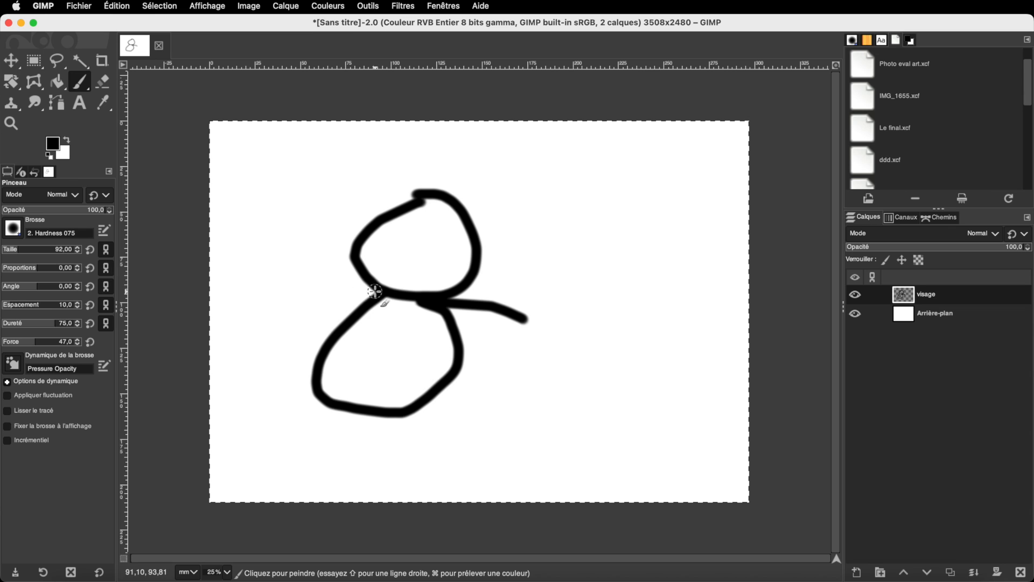
pyautogui.moveTo(376, 292); pyautogui.dragTo(284, 306)
pyautogui.moveTo(316, 399); pyautogui.dragTo(273, 442)
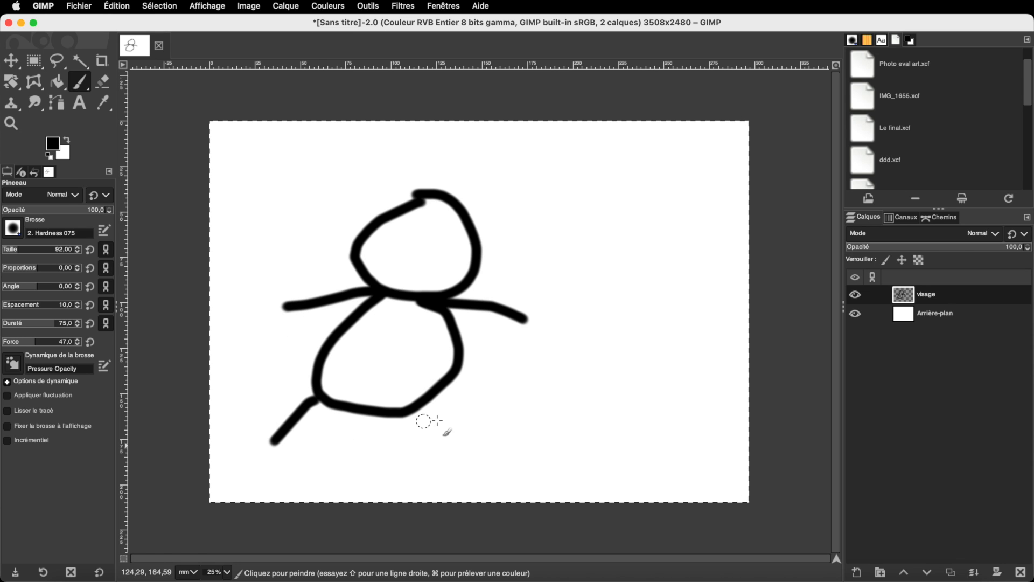
pyautogui.moveTo(407, 415)
pyautogui.mouseDown()
pyautogui.moveTo(455, 463)
pyautogui.moveTo(464, 459)
pyautogui.mouseUp()
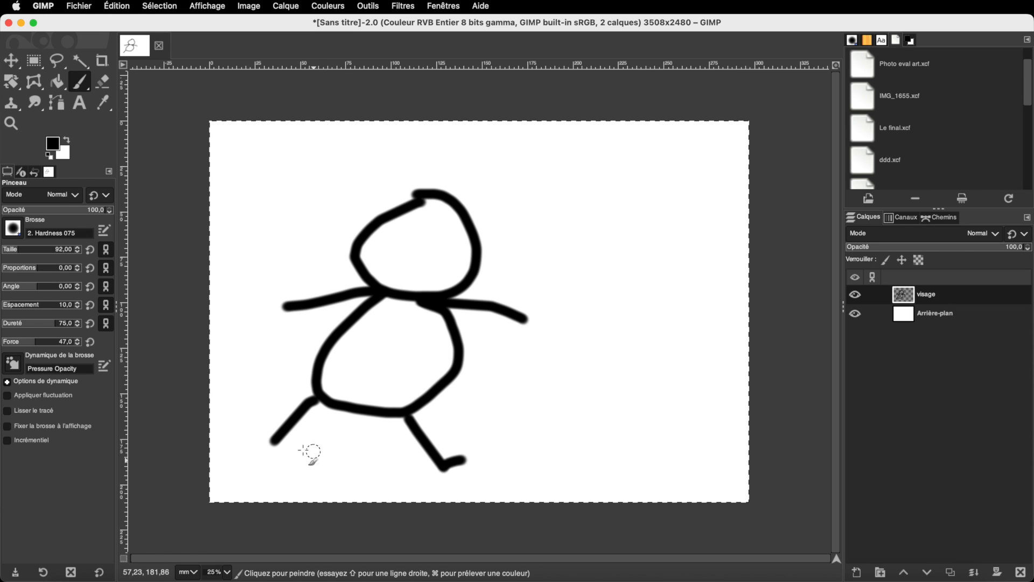
pyautogui.moveTo(275, 440); pyautogui.dragTo(260, 433)
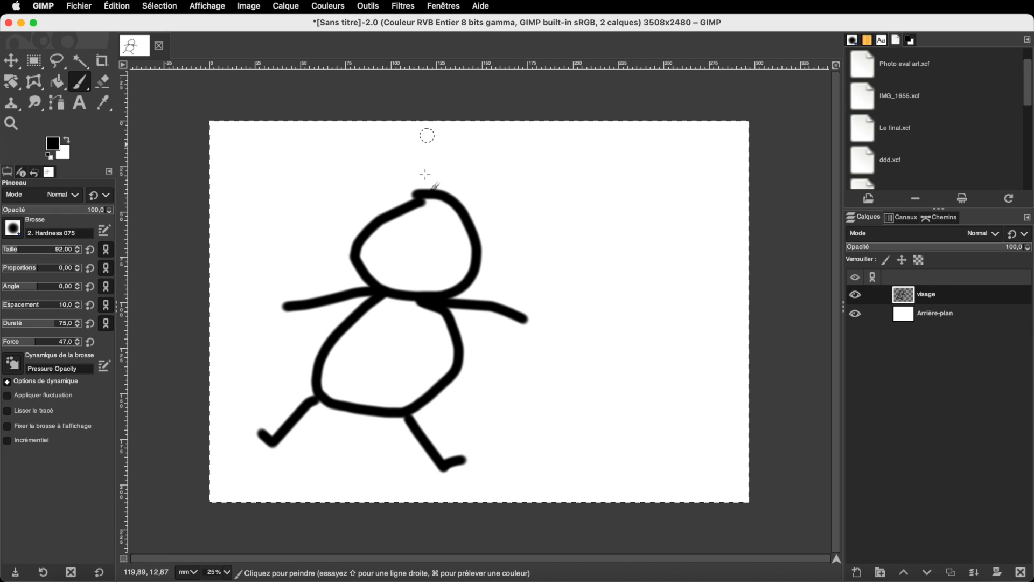
# - Paint three hair strands fanning out from the top of the character's head
pyautogui.moveTo(412, 201)
pyautogui.mouseDown()
pyautogui.moveTo(385, 186)
pyautogui.moveTo(414, 196)
pyautogui.mouseUp()
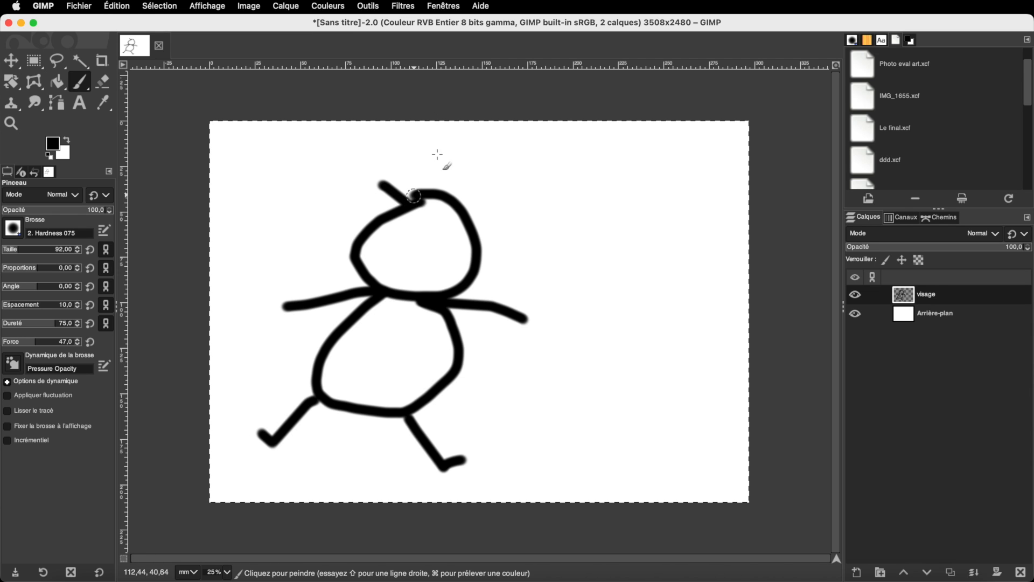
pyautogui.moveTo(444, 147); pyautogui.dragTo(419, 190)
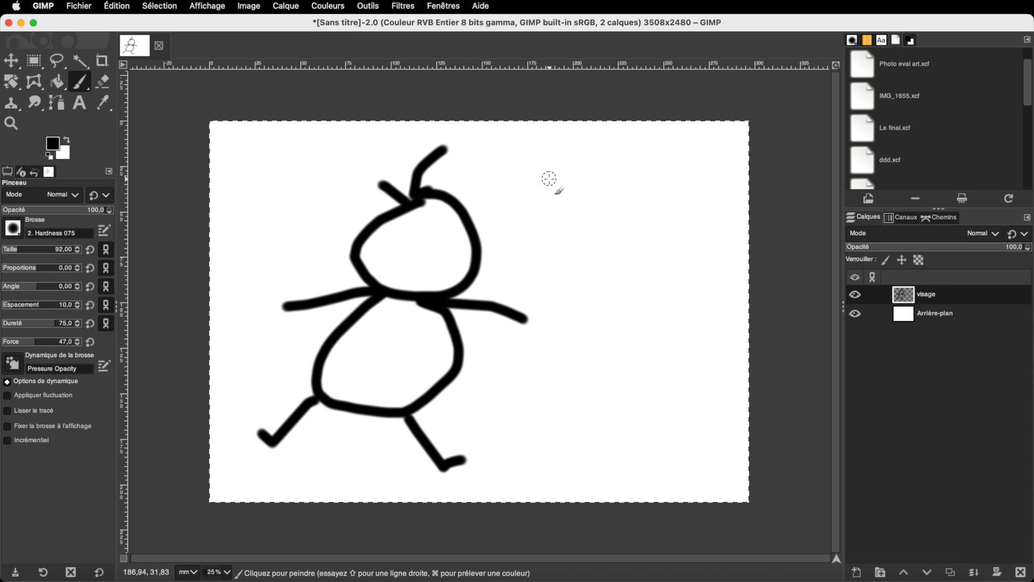
pyautogui.moveTo(420, 198); pyautogui.dragTo(495, 173)
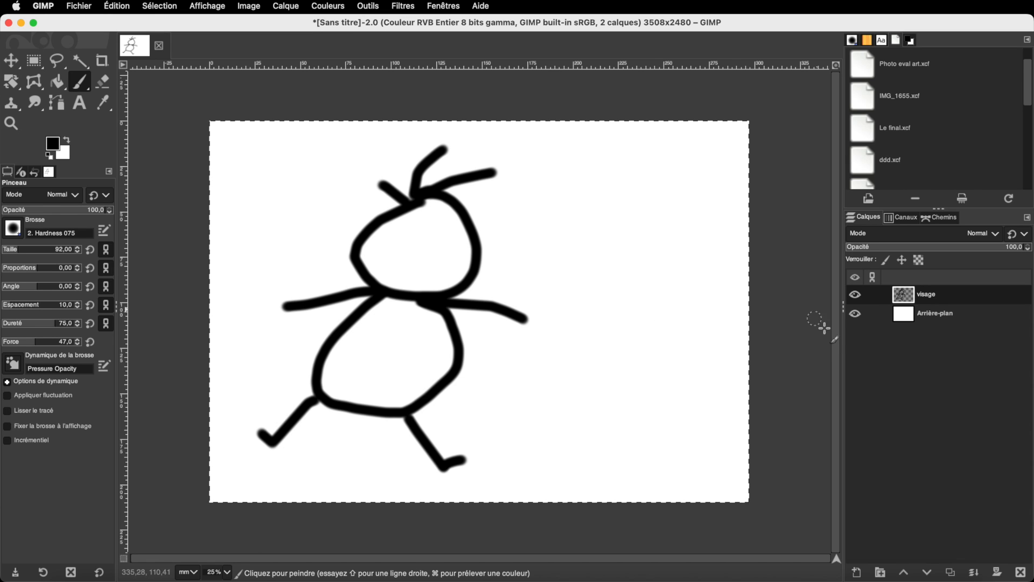
# - Rename the visage layer as personnage
pyautogui.doubleClick(932, 298)
pyautogui.click(934, 299)
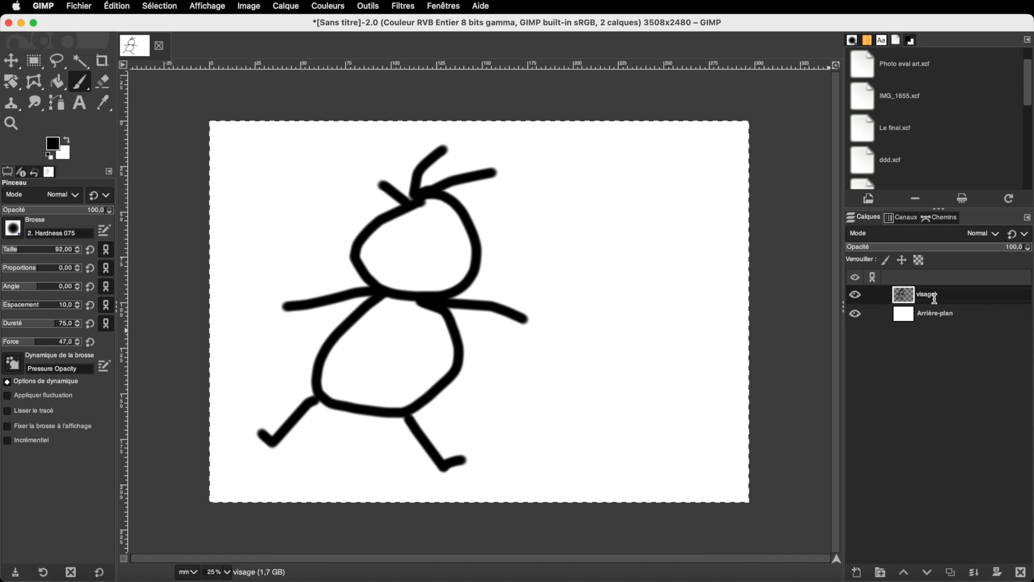
pyautogui.press('BackSpace')
pyautogui.press('BackSpace')
pyautogui.press('BackSpace')
pyautogui.press('BackSpace')
pyautogui.press('BackSpace')
pyautogui.press('BackSpace')
pyautogui.write('personnage')
pyautogui.press('Return')
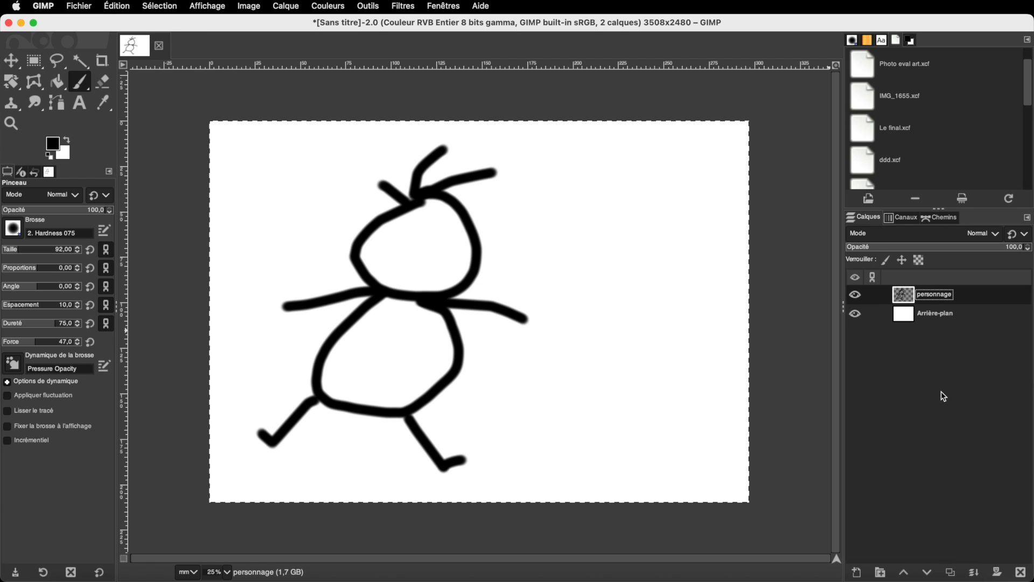
# - Hide the Arrière-plan layer to view the character on transparency, and show it again
pyautogui.click(855, 314)
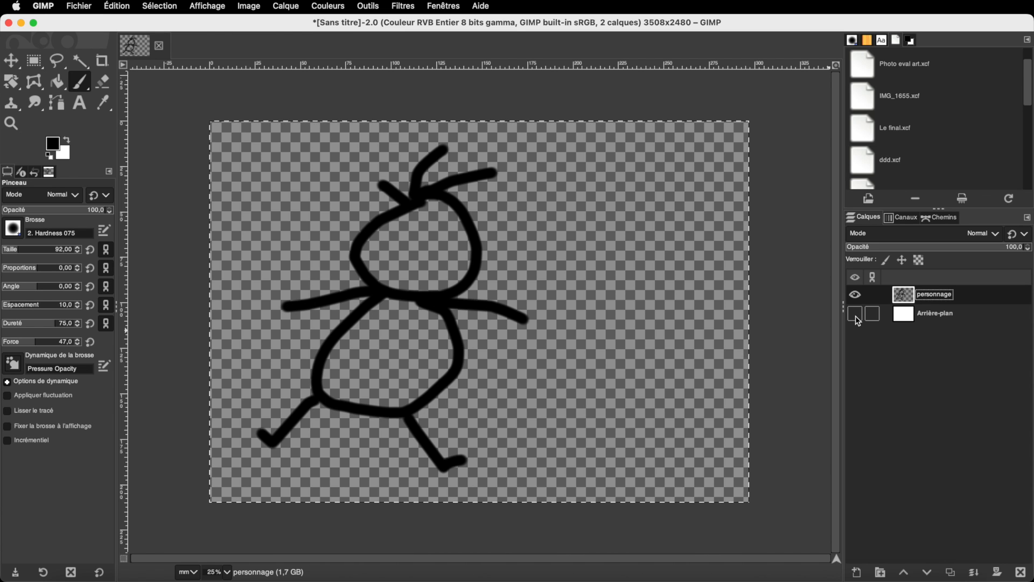
pyautogui.click(855, 314)
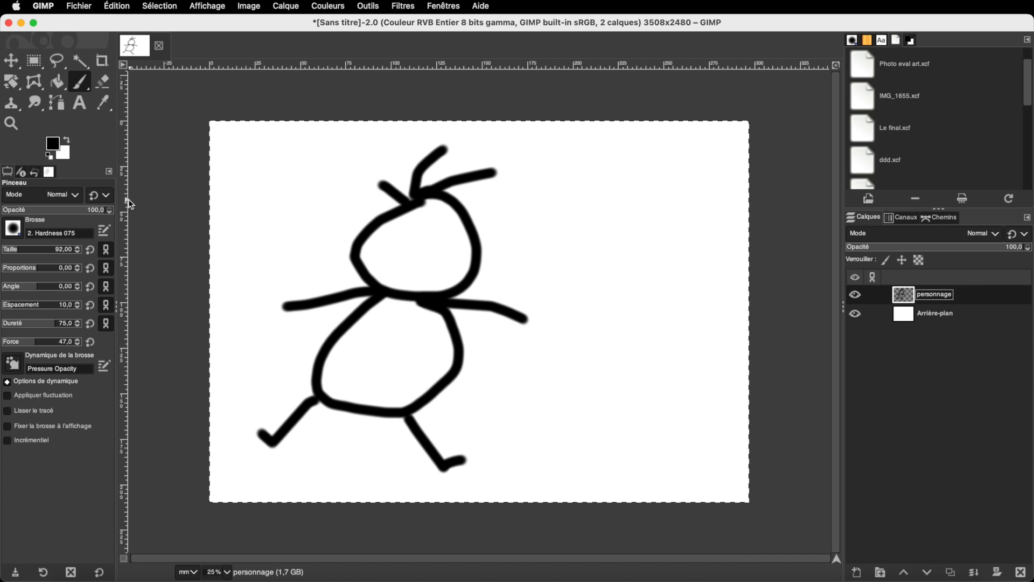
# - Try the eraser (Gomme) at 100 opacity on the side of the head and the neck, and undo the stroke
pyautogui.click(105, 82)
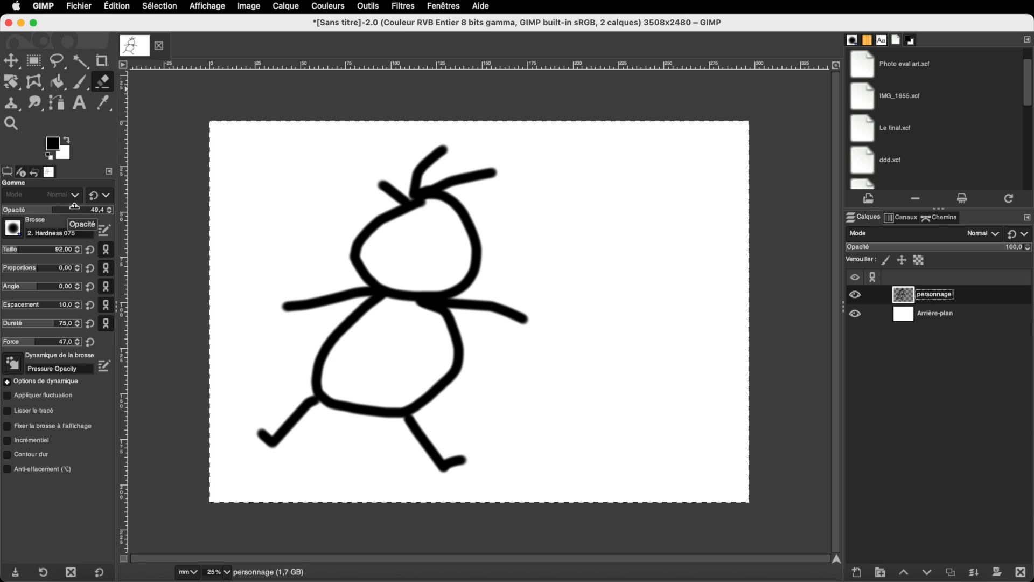
pyautogui.moveTo(74, 207); pyautogui.dragTo(123, 211)
pyautogui.moveTo(353, 210)
pyautogui.mouseDown()
pyautogui.moveTo(361, 311)
pyautogui.moveTo(345, 215)
pyautogui.moveTo(388, 306)
pyautogui.mouseUp()
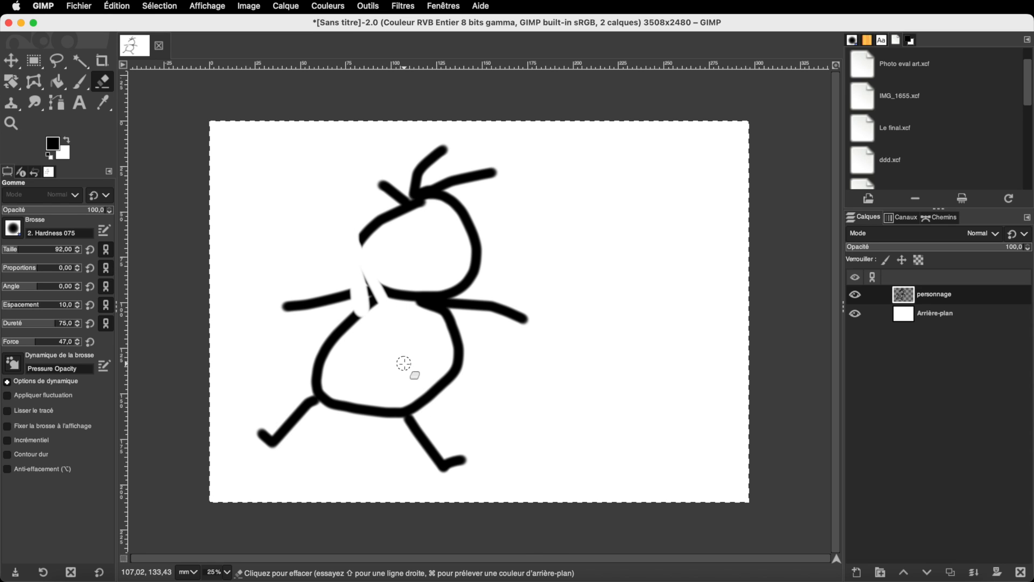
pyautogui.press('super+z')
# - Try the eraser at 46.4 opacity across the head outline and upper body, and undo the stroke
pyautogui.moveTo(74, 209); pyautogui.dragTo(50, 209)
pyautogui.moveTo(345, 233)
pyautogui.mouseDown()
pyautogui.moveTo(377, 291)
pyautogui.moveTo(354, 218)
pyautogui.moveTo(423, 330)
pyautogui.moveTo(377, 216)
pyautogui.moveTo(364, 262)
pyautogui.moveTo(371, 242)
pyautogui.moveTo(410, 244)
pyautogui.mouseUp()
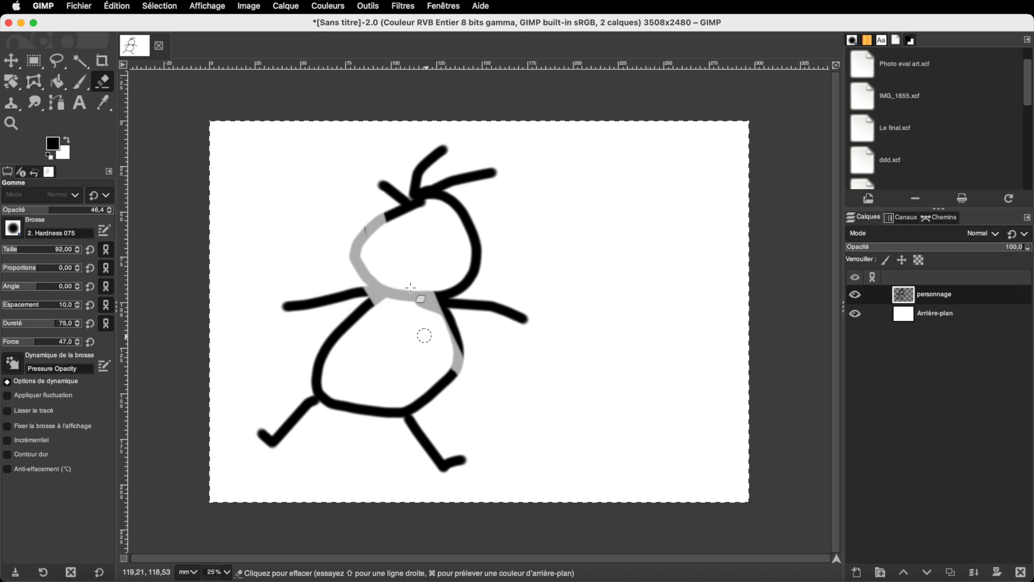
pyautogui.press('super+z')
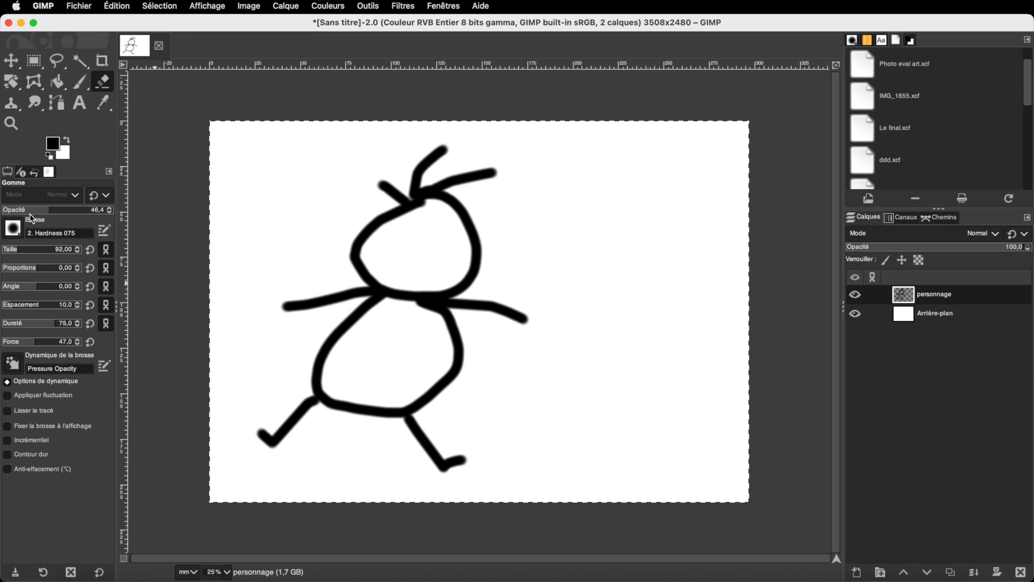
# - Try erasing around the character's head and neck at 100 opacity with a size of 729, undoing each stroke
pyautogui.moveTo(22, 208); pyautogui.dragTo(1, 209)
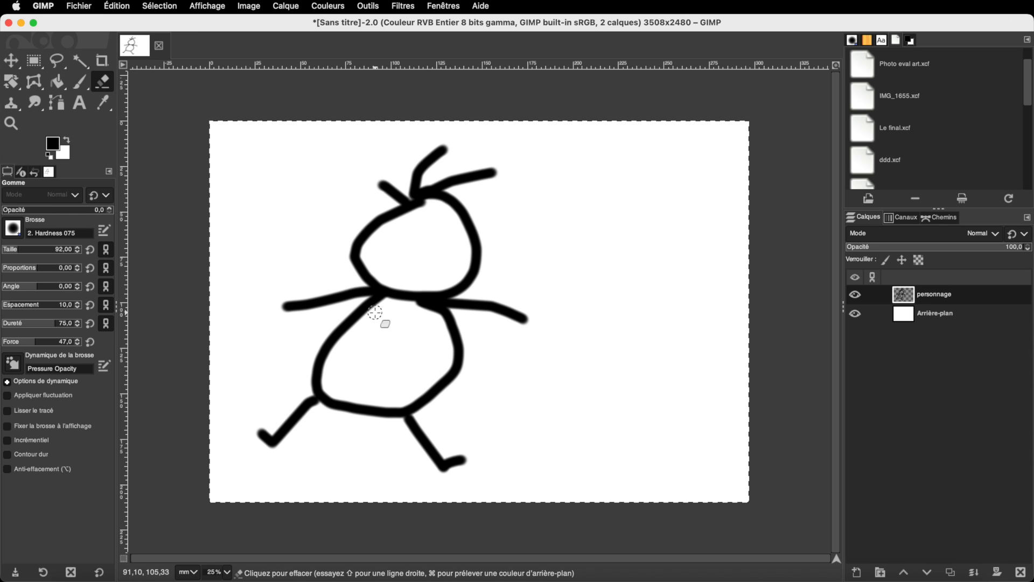
pyautogui.moveTo(67, 210); pyautogui.dragTo(112, 221)
pyautogui.moveTo(25, 250); pyautogui.dragTo(64, 250)
pyautogui.moveTo(362, 252)
pyautogui.mouseDown()
pyautogui.moveTo(485, 296)
pyautogui.moveTo(498, 235)
pyautogui.moveTo(492, 286)
pyautogui.moveTo(451, 269)
pyautogui.mouseUp()
pyautogui.press('super+z')
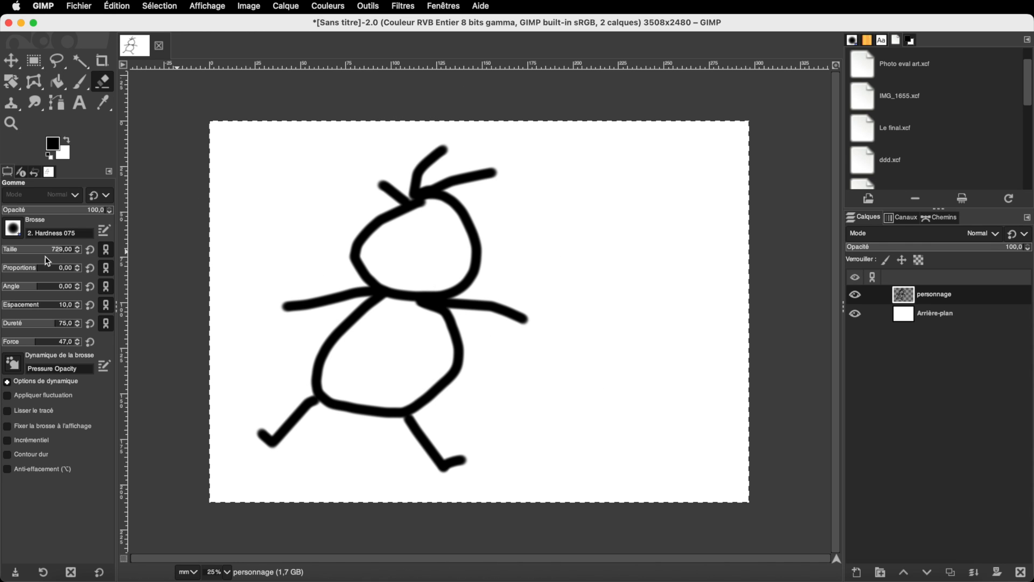
pyautogui.moveTo(378, 287)
pyautogui.mouseDown()
pyautogui.moveTo(390, 296)
pyautogui.moveTo(385, 275)
pyautogui.mouseUp()
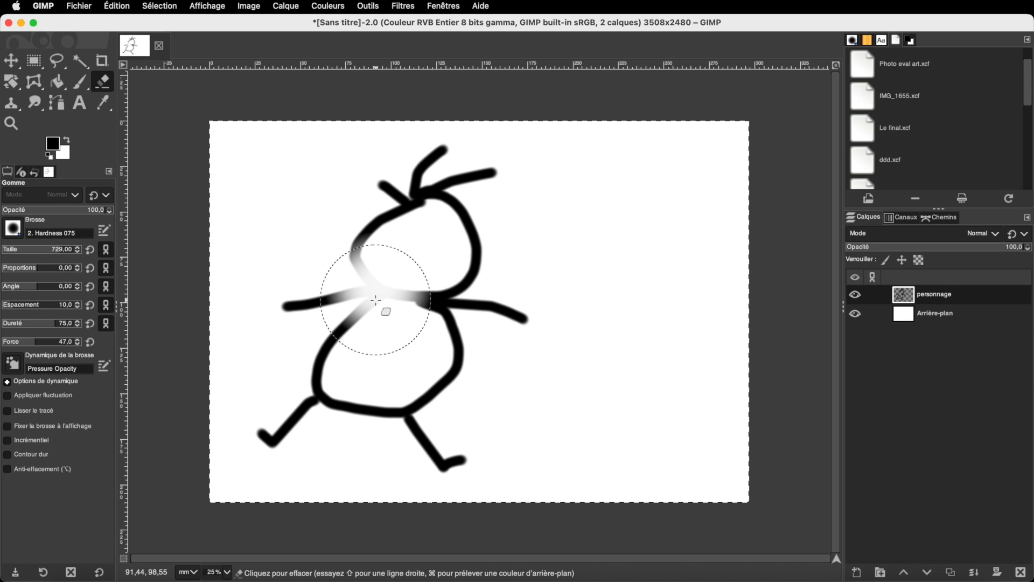
pyautogui.press('super+z')
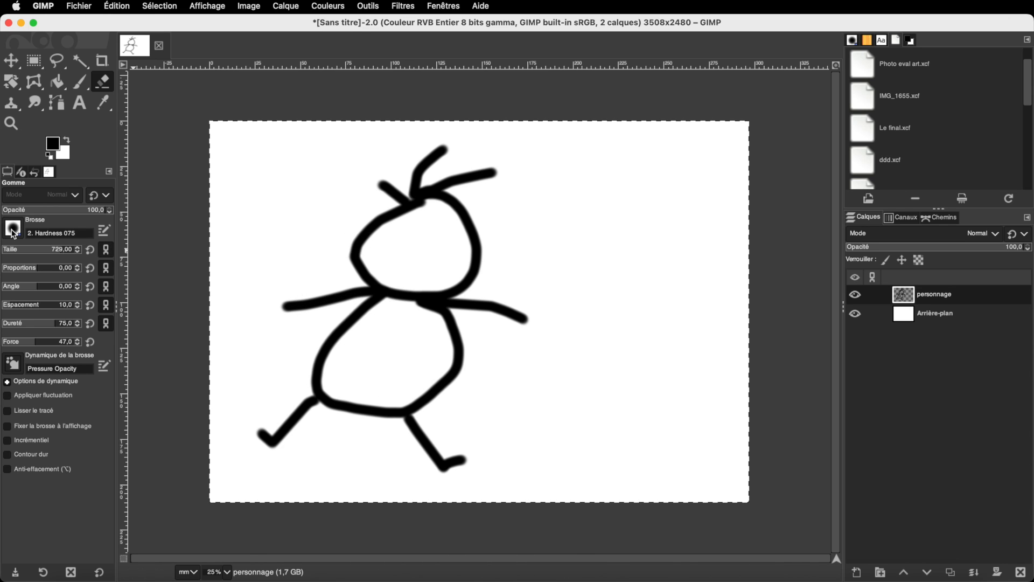
# - Set the eraser to brush 2. Hardness 100 at size 308, test it across the neck, and undo the stroke
pyautogui.click(13, 227)
pyautogui.click(57, 266)
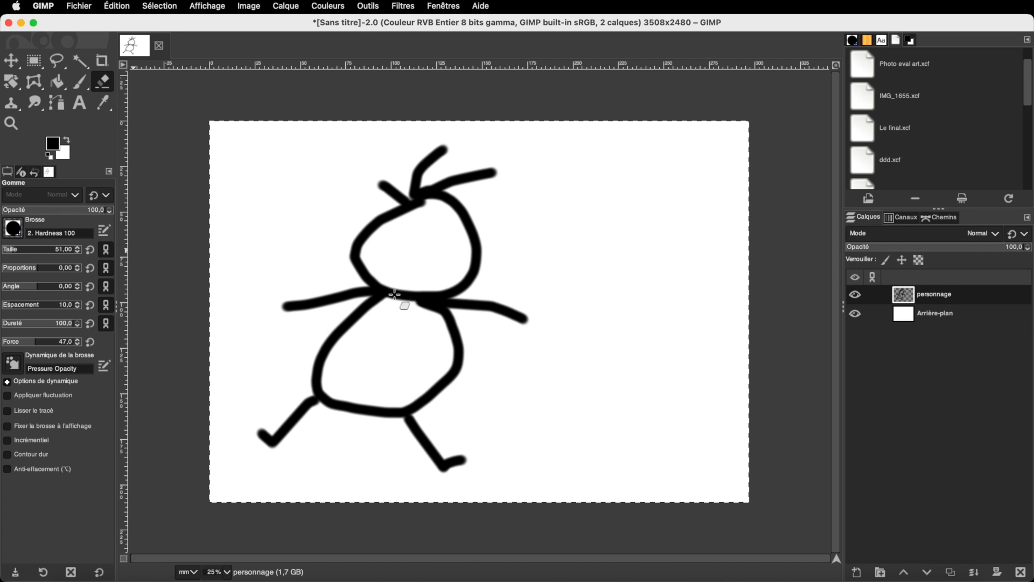
pyautogui.click(36, 249)
pyautogui.moveTo(351, 270); pyautogui.dragTo(451, 322)
pyautogui.press('super+z')
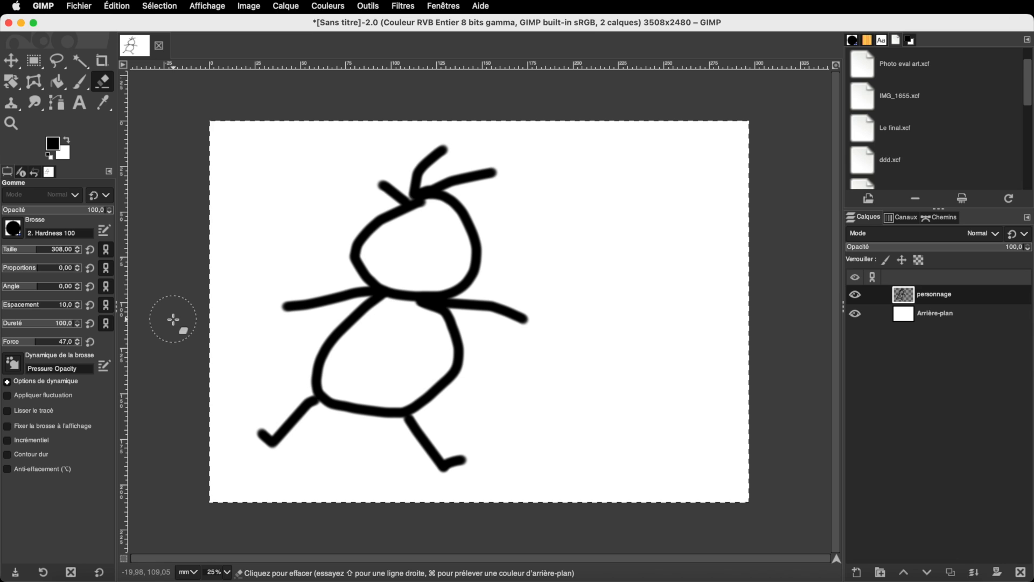
# - Choose the Remplissage tool from the fill and gradient tool group
pyautogui.click(60, 87)
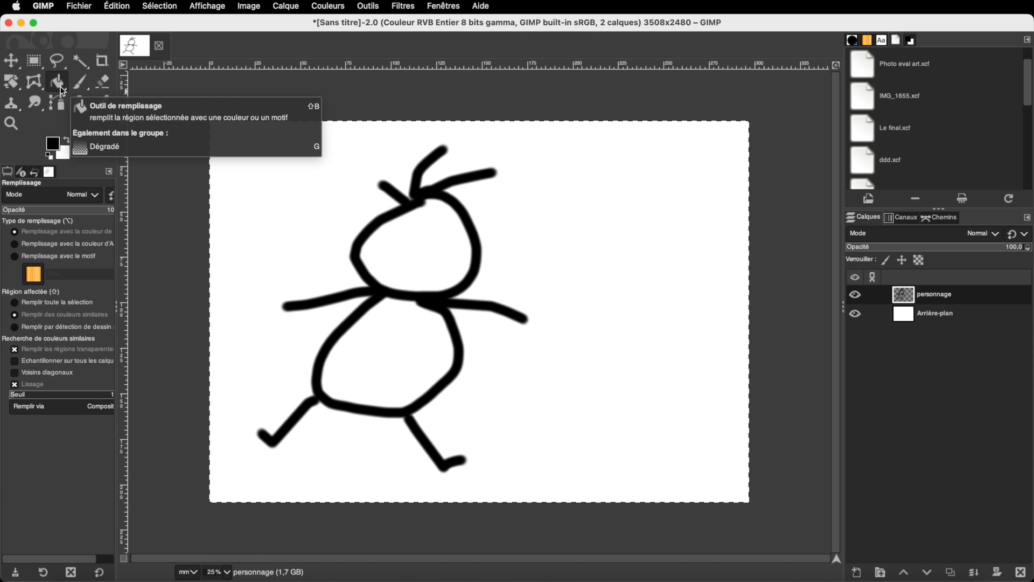
pyautogui.click(61, 88)
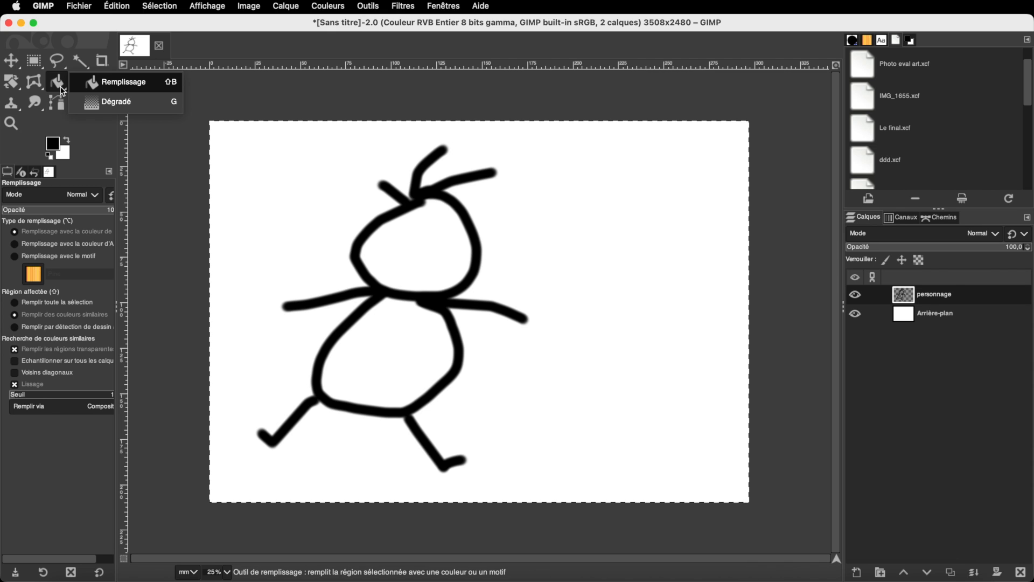
pyautogui.click(104, 80)
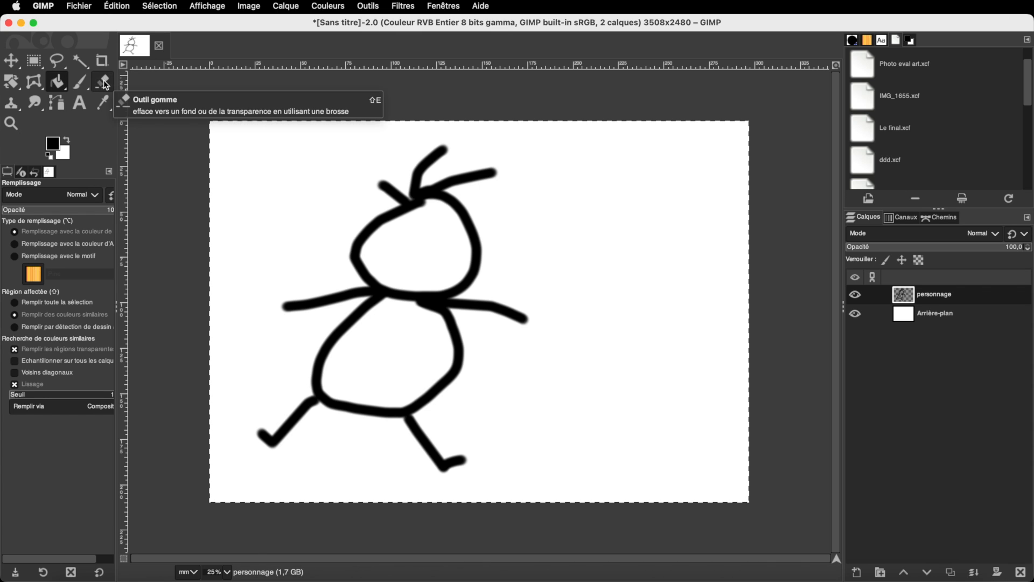
# - Set the foreground colour to orange f8c355 and fill the character's head with it
pyautogui.click(54, 149)
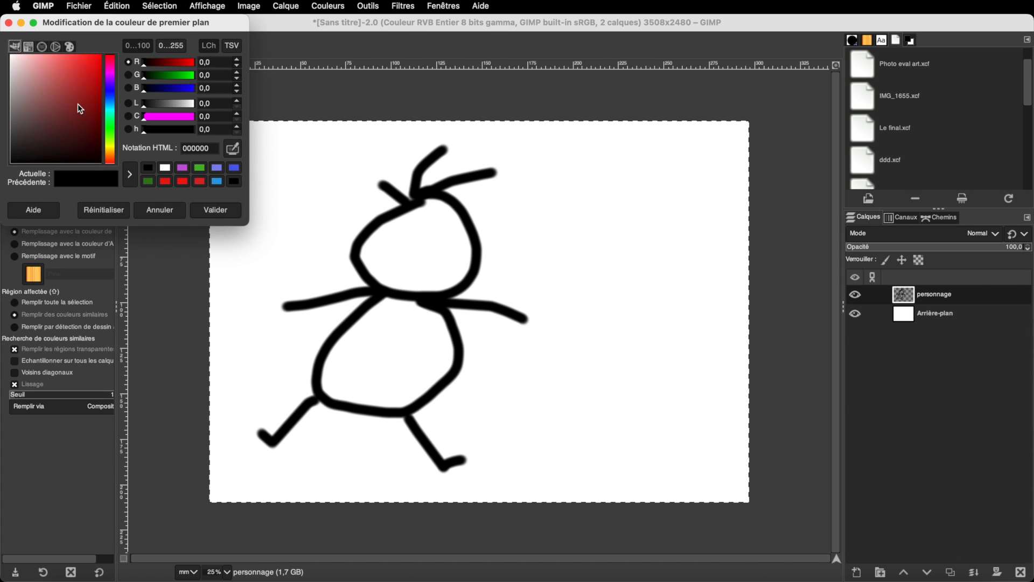
pyautogui.moveTo(80, 101)
pyautogui.mouseDown()
pyautogui.moveTo(53, 83)
pyautogui.moveTo(69, 98)
pyautogui.moveTo(109, 80)
pyautogui.moveTo(109, 93)
pyautogui.moveTo(110, 75)
pyautogui.moveTo(108, 151)
pyautogui.mouseUp()
pyautogui.moveTo(59, 75); pyautogui.dragTo(70, 57)
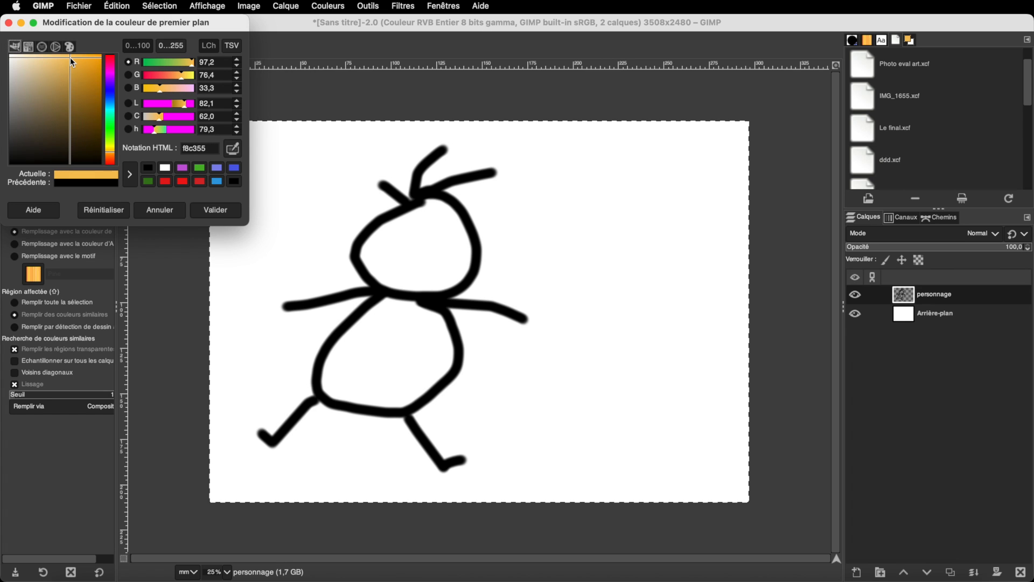
pyautogui.click(210, 209)
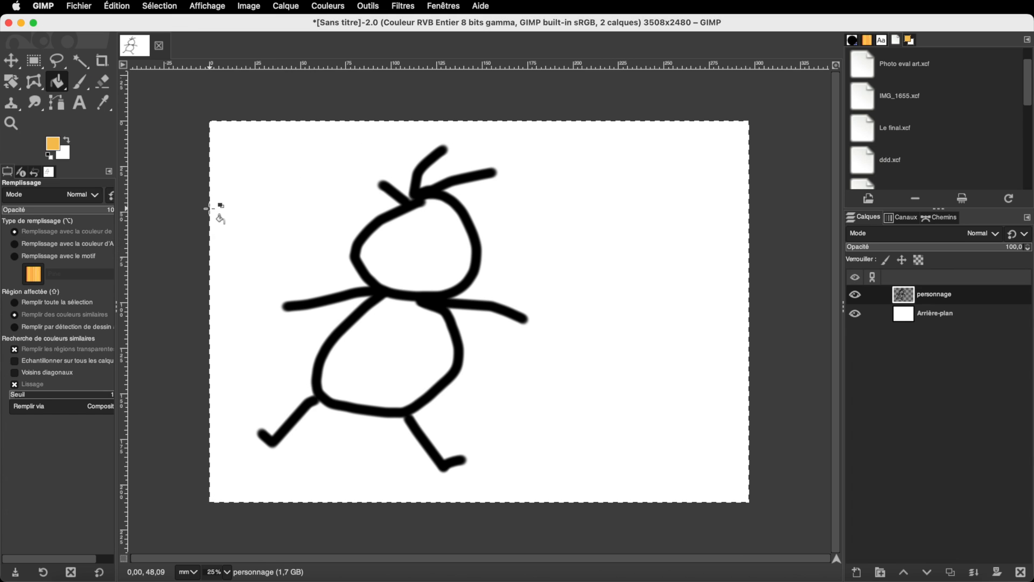
pyautogui.click(430, 253)
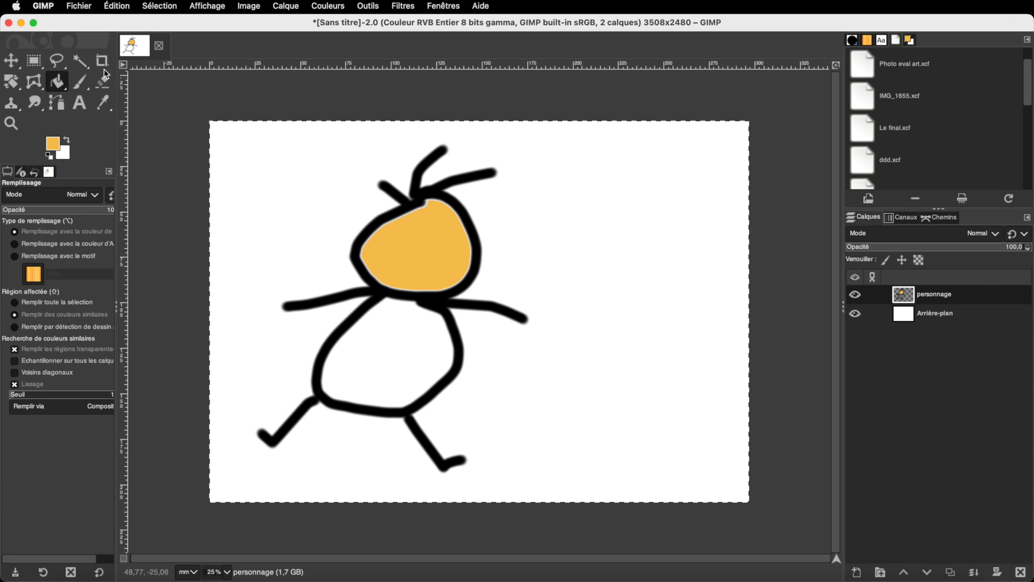
# - Reset the foreground colour to black and paint an unclosed circle beside the character with the paintbrush at size 72
pyautogui.click(78, 82)
pyautogui.click(49, 156)
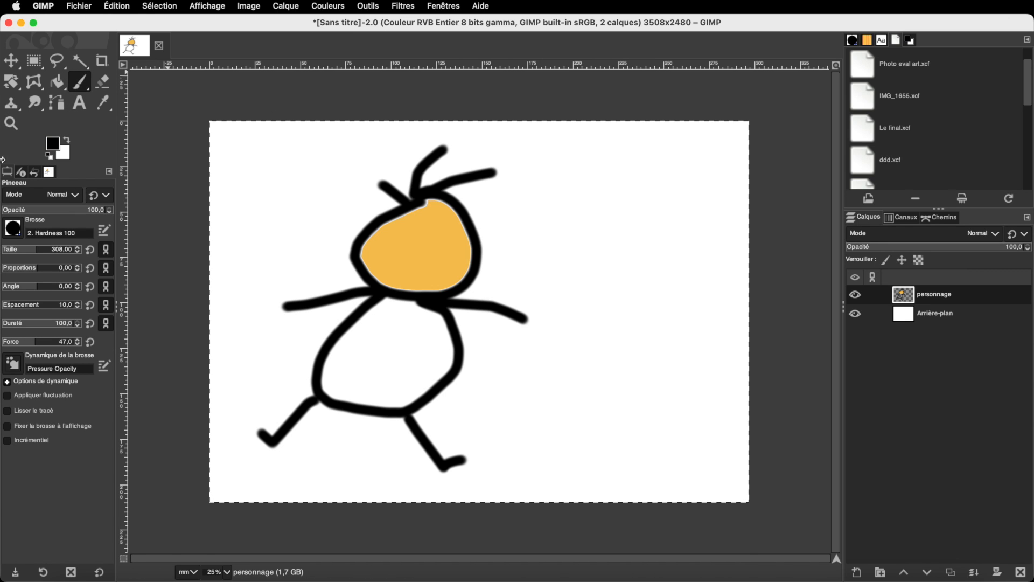
pyautogui.click(16, 250)
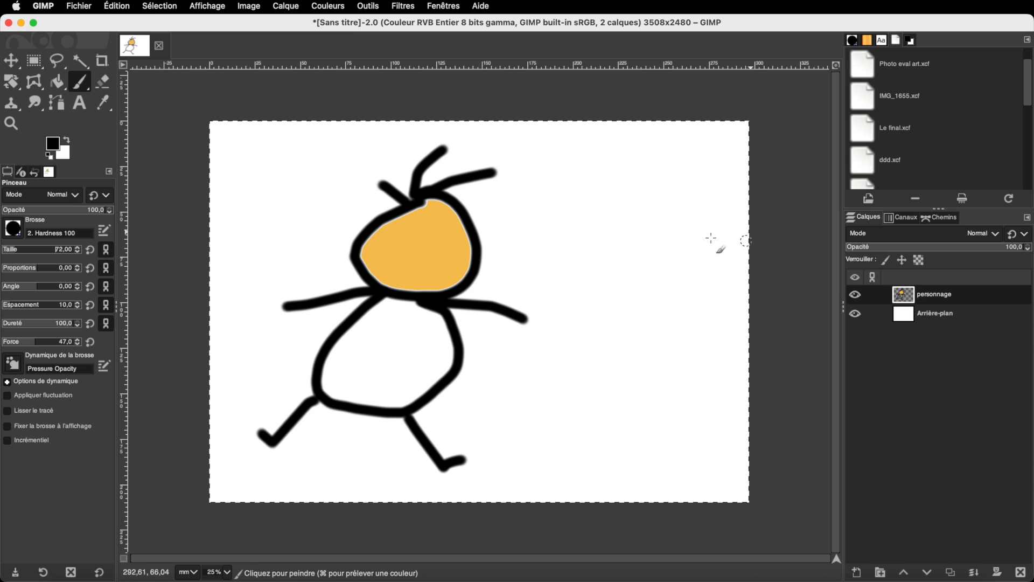
pyautogui.moveTo(602, 206)
pyautogui.mouseDown()
pyautogui.moveTo(572, 261)
pyautogui.moveTo(592, 292)
pyautogui.moveTo(653, 307)
pyautogui.moveTo(671, 259)
pyautogui.moveTo(661, 226)
pyautogui.moveTo(615, 213)
pyautogui.mouseUp()
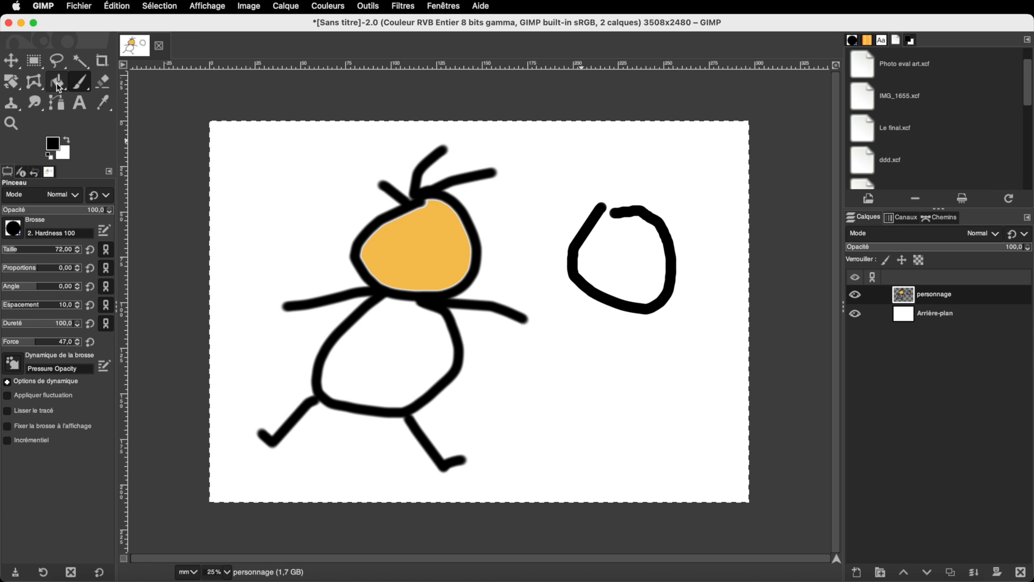
# - Choose the Remplissage tool and set the foreground colour to yellow d4cc3f
pyautogui.click(58, 84)
pyautogui.click(52, 143)
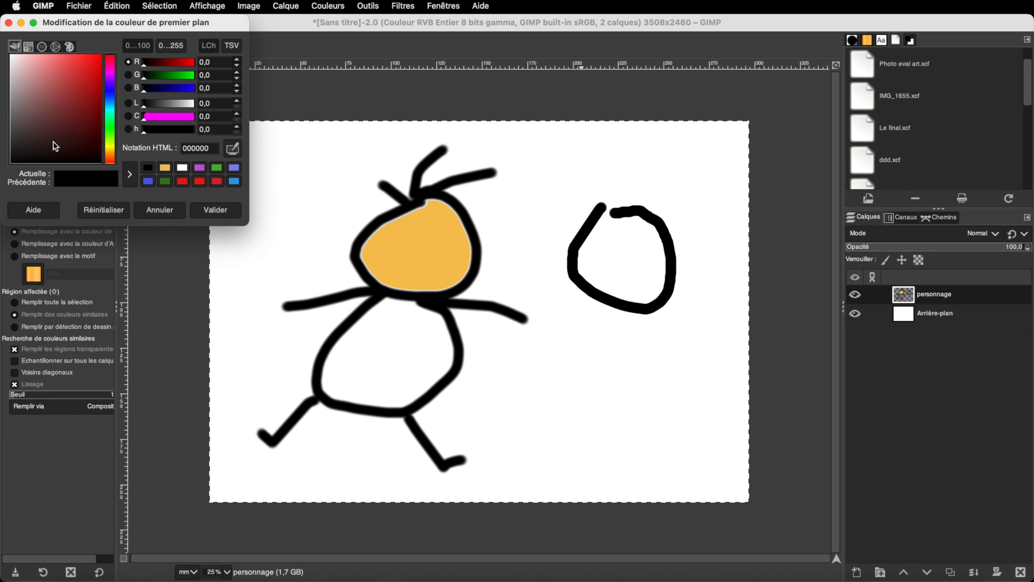
pyautogui.click(109, 147)
pyautogui.moveTo(74, 94); pyautogui.dragTo(74, 72)
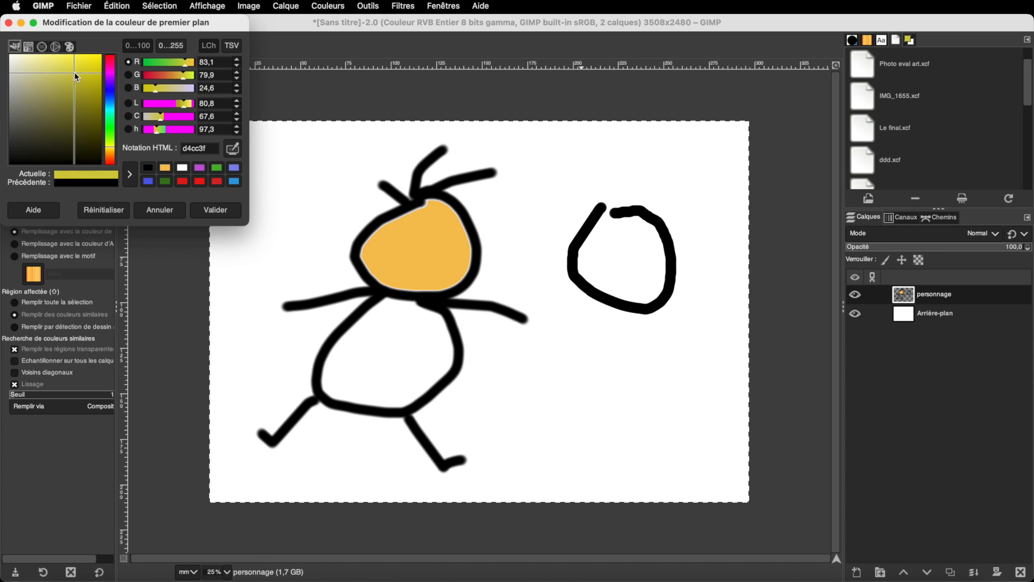
pyautogui.click(216, 211)
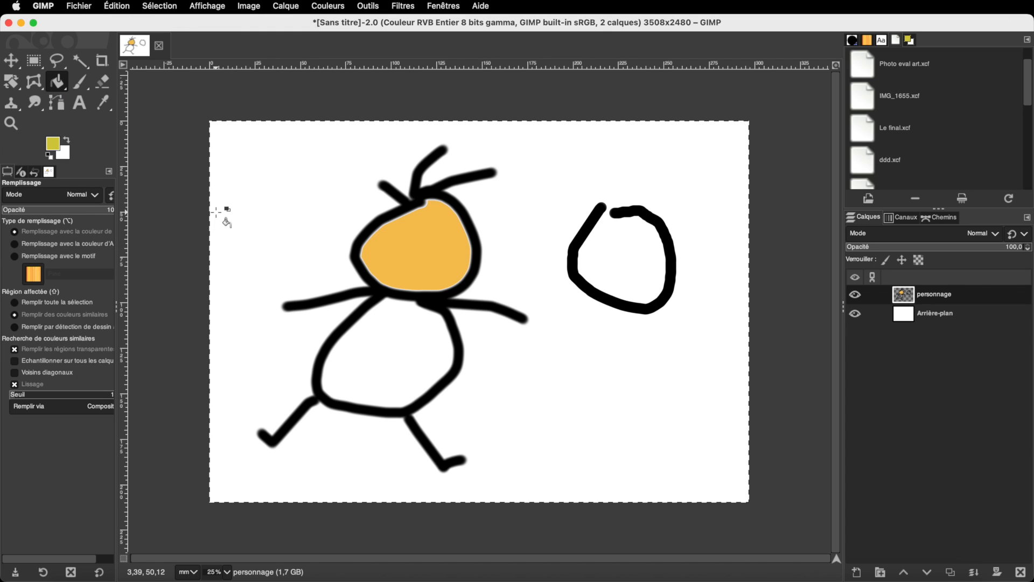
# - Try filling inside the unclosed circle, undo both the fill and the circle, and fill the character's body with the yellow
pyautogui.click(629, 267)
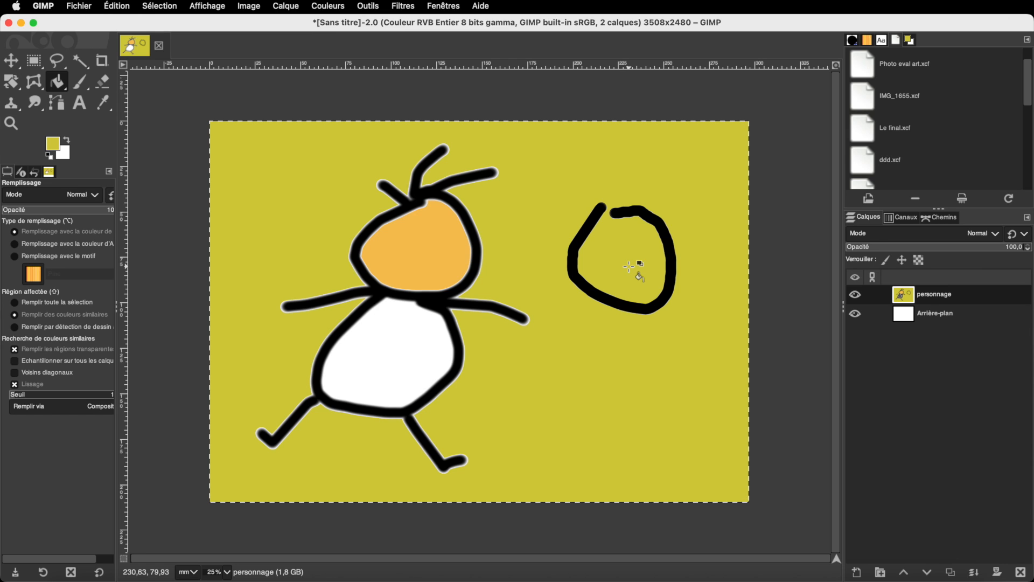
pyautogui.press('super+z')
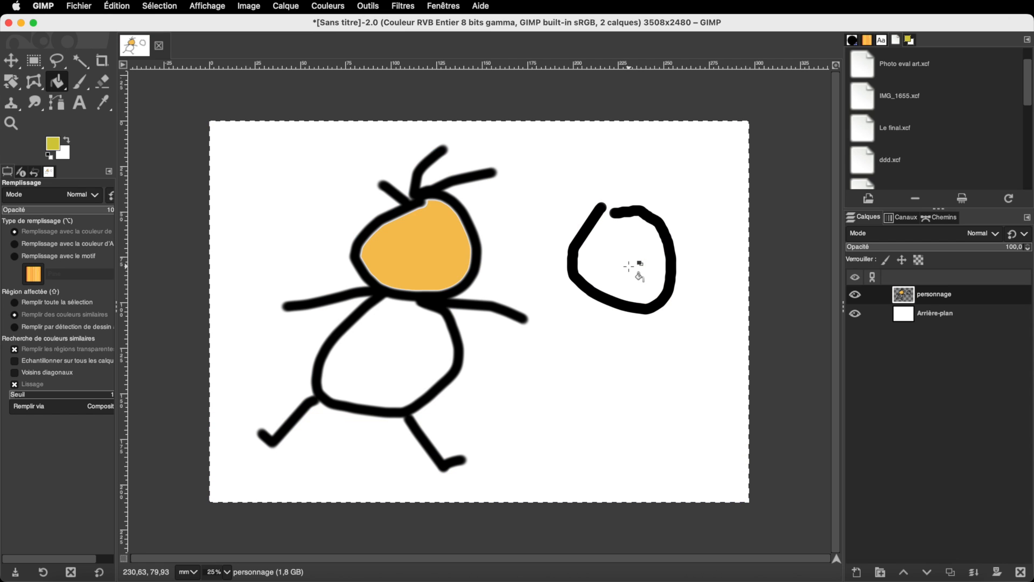
pyautogui.press('super+z')
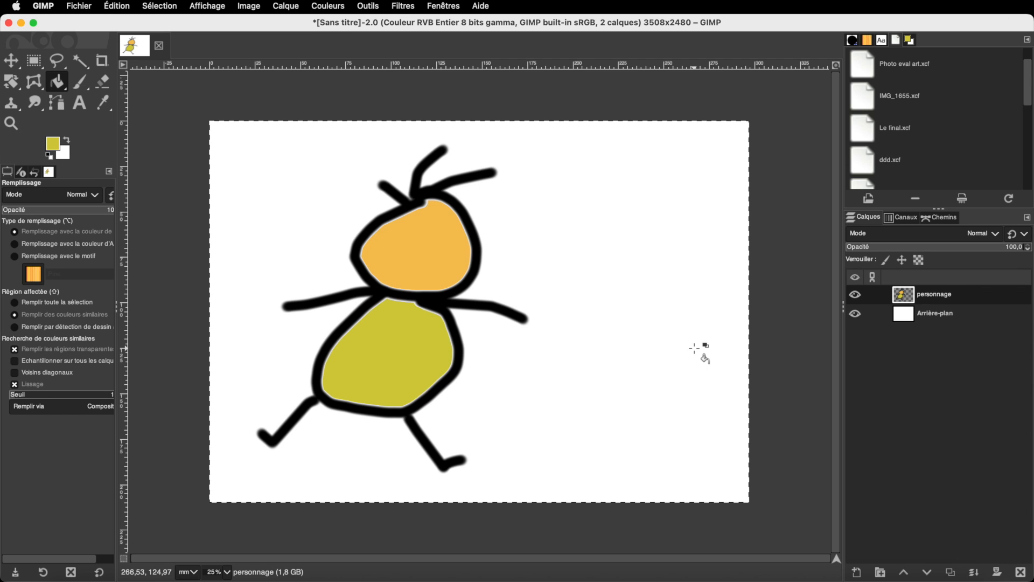
# - Choose the Dégradé tool and set the foreground colour to blue 1c56f9
pyautogui.rightClick(58, 88)
pyautogui.click(104, 107)
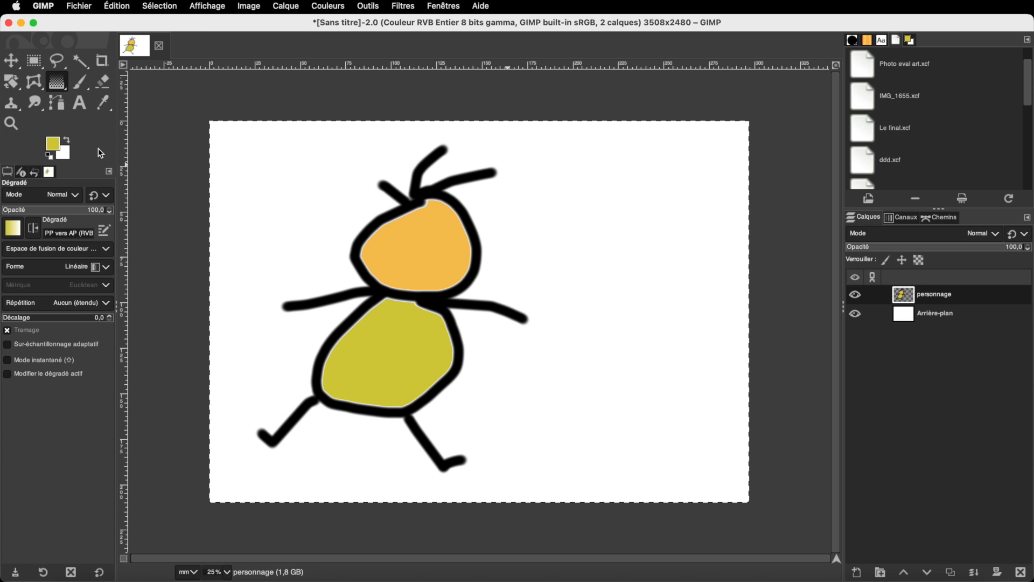
pyautogui.click(53, 145)
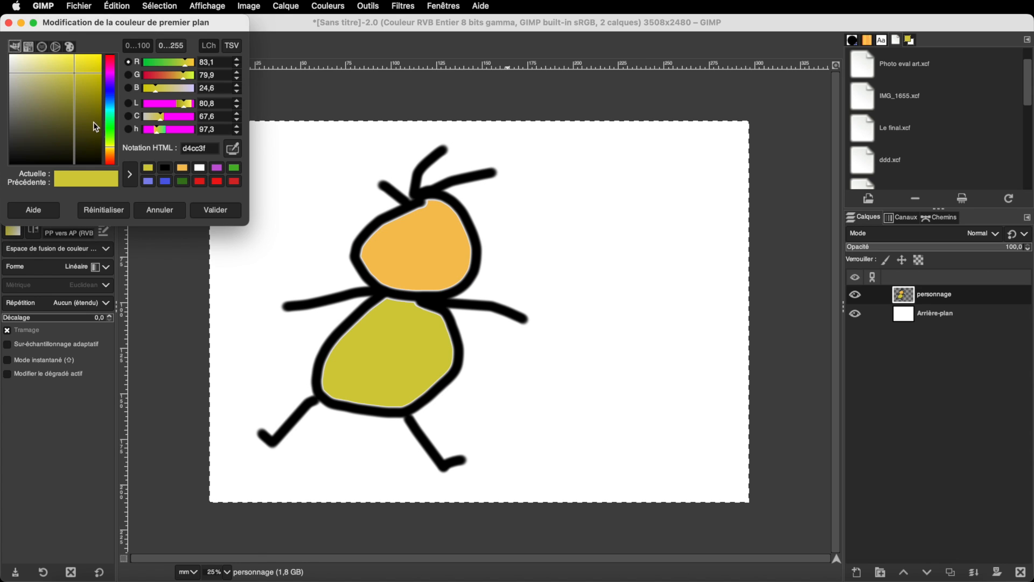
pyautogui.click(112, 85)
pyautogui.moveTo(89, 84); pyautogui.dragTo(90, 56)
pyautogui.click(112, 96)
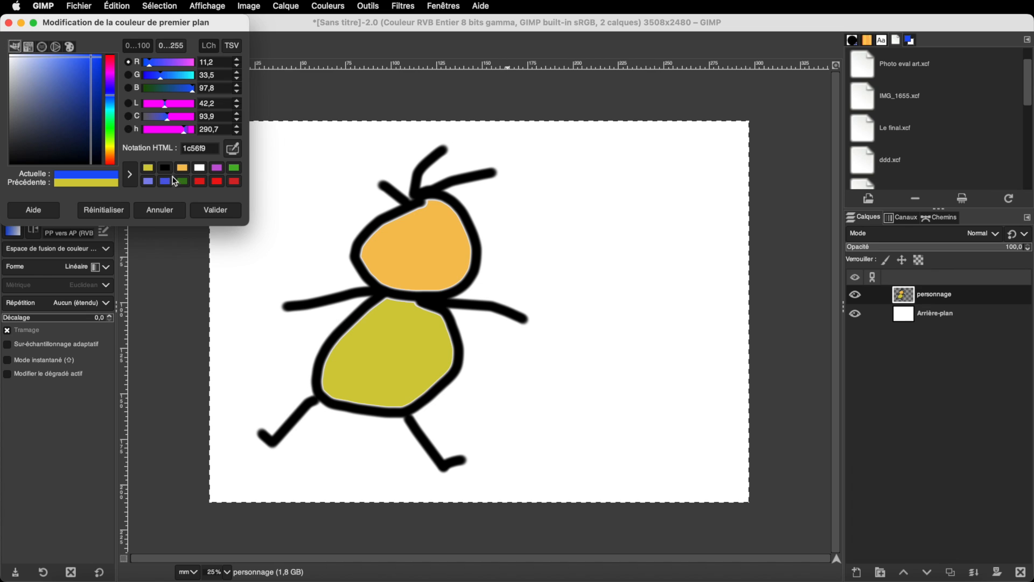
pyautogui.click(215, 210)
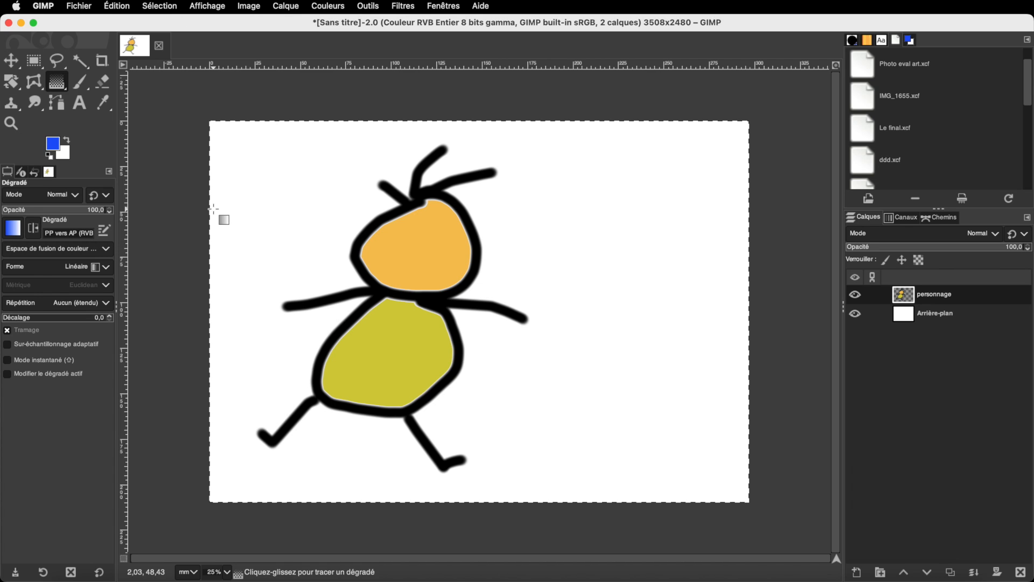
# - Set the background colour to yellow e8e443
pyautogui.click(70, 157)
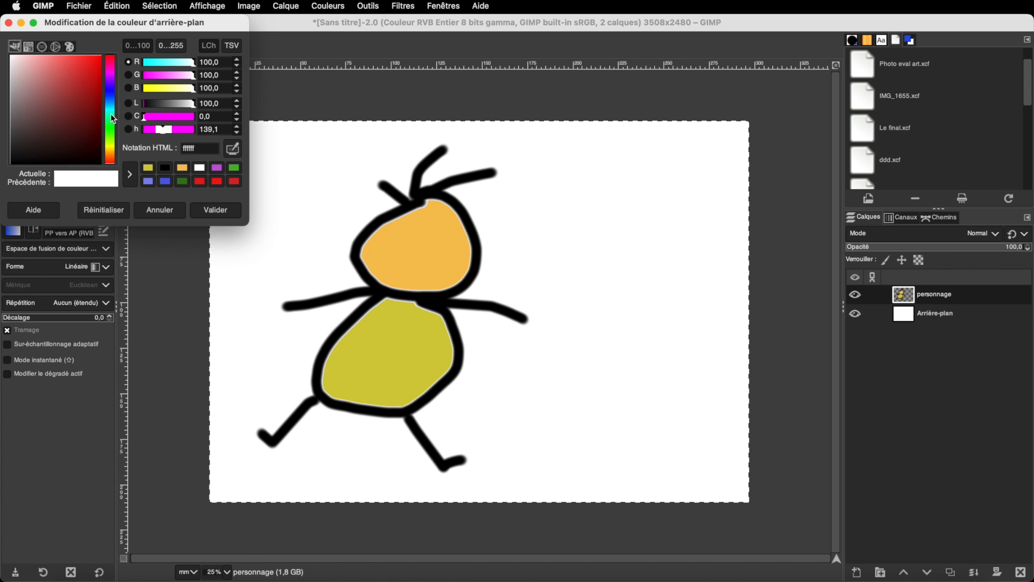
pyautogui.moveTo(112, 137); pyautogui.dragTo(112, 146)
pyautogui.moveTo(63, 95); pyautogui.dragTo(74, 63)
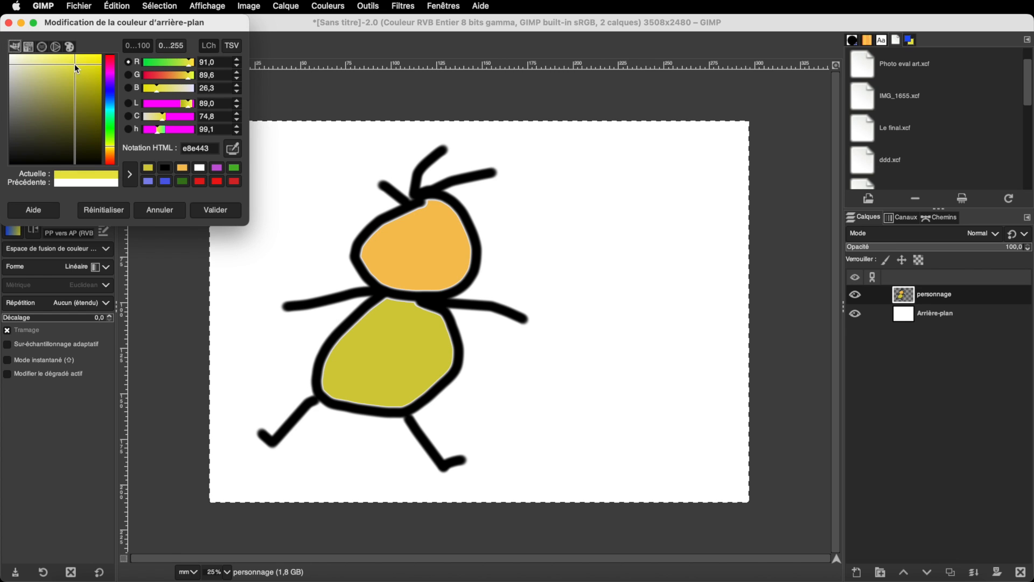
pyautogui.click(215, 210)
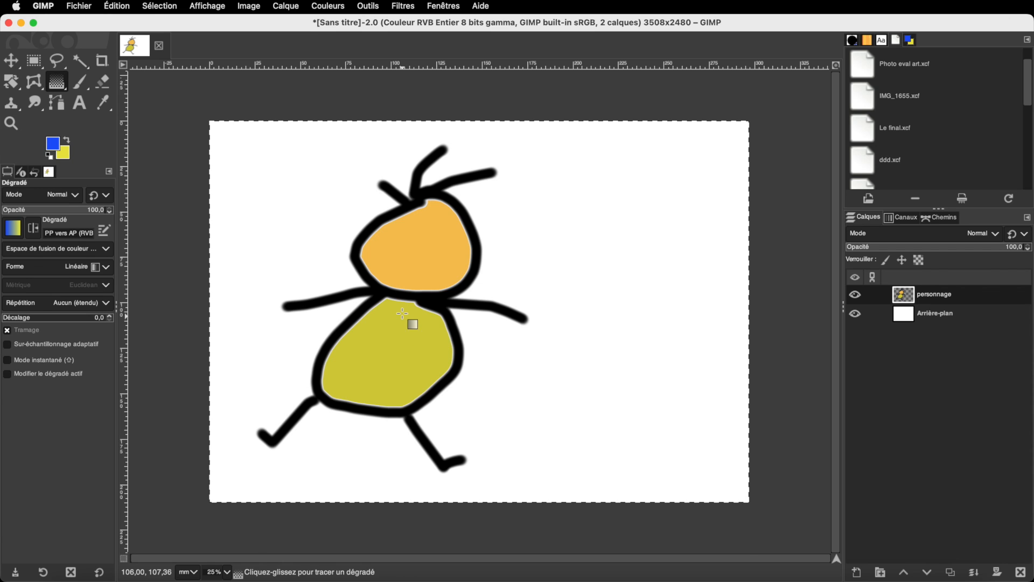
# - Try a vertical blue-to-yellow gradient about 124 mm long on the Arrière-plan layer, undo it, and reactivate the personnage layer
pyautogui.click(933, 318)
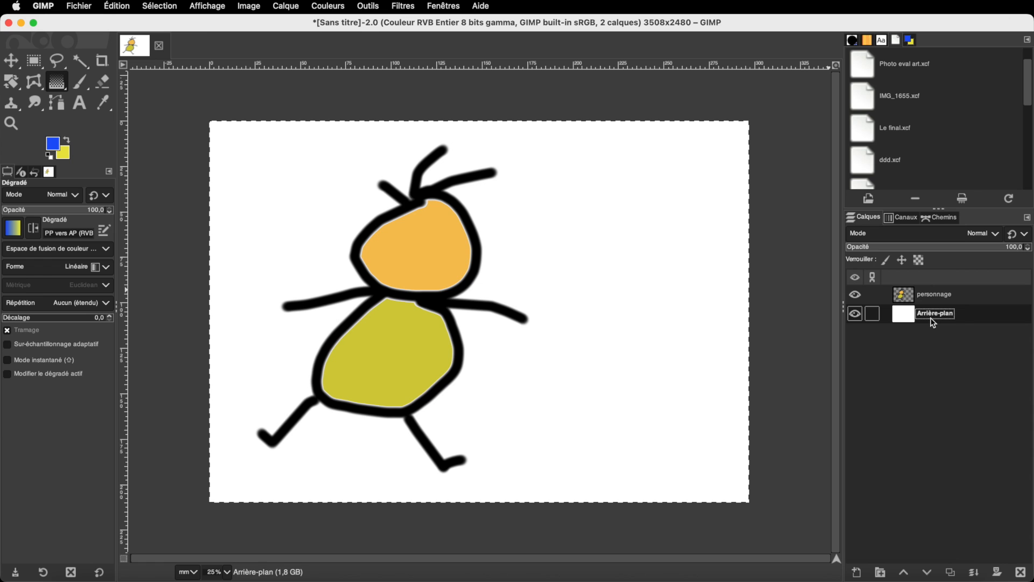
pyautogui.moveTo(583, 160); pyautogui.dragTo(583, 308)
pyautogui.moveTo(587, 345); pyautogui.dragTo(587, 384)
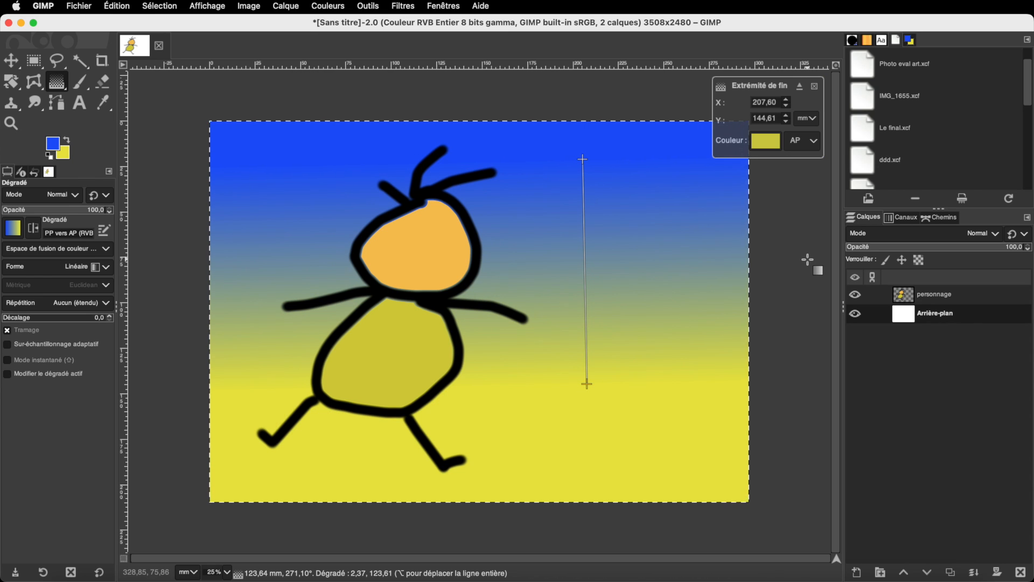
pyautogui.press('Return')
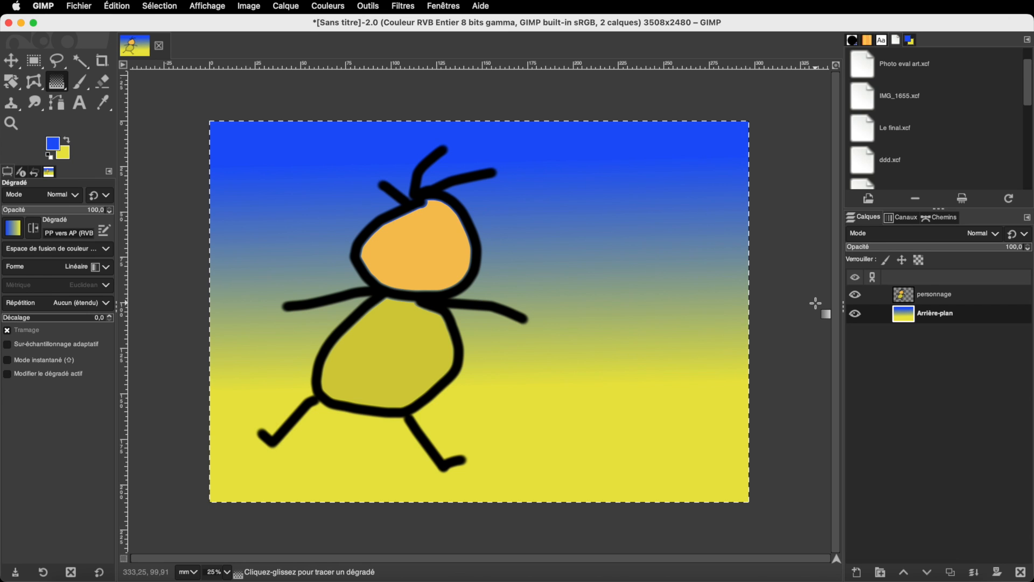
pyautogui.press('pageup')
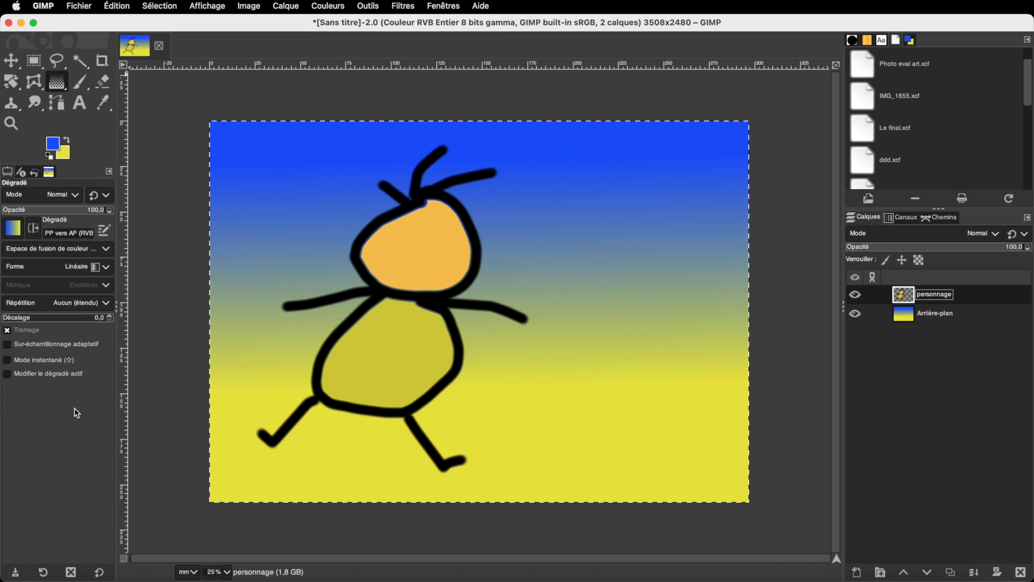
pyautogui.press('super+z')
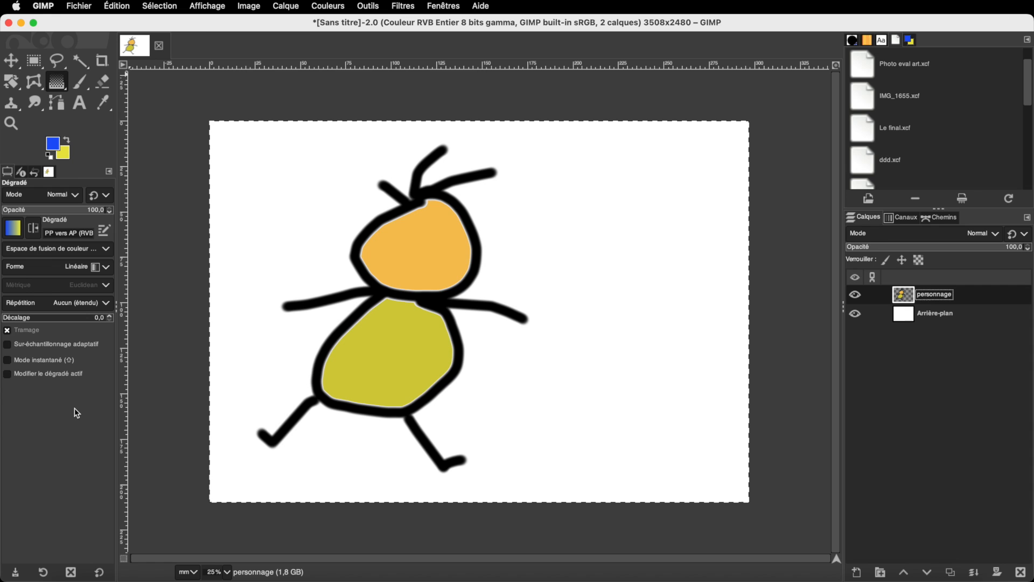
# - Test the contiguous selection tool on the character's body, head and black outline, finishing with the body's coloured area selected
pyautogui.click(78, 63)
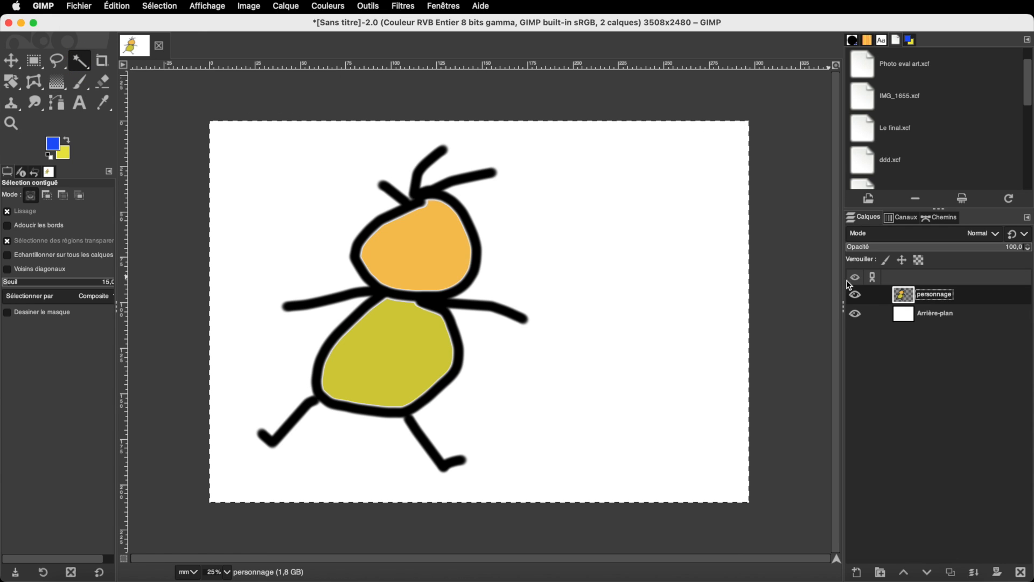
pyautogui.click(422, 362)
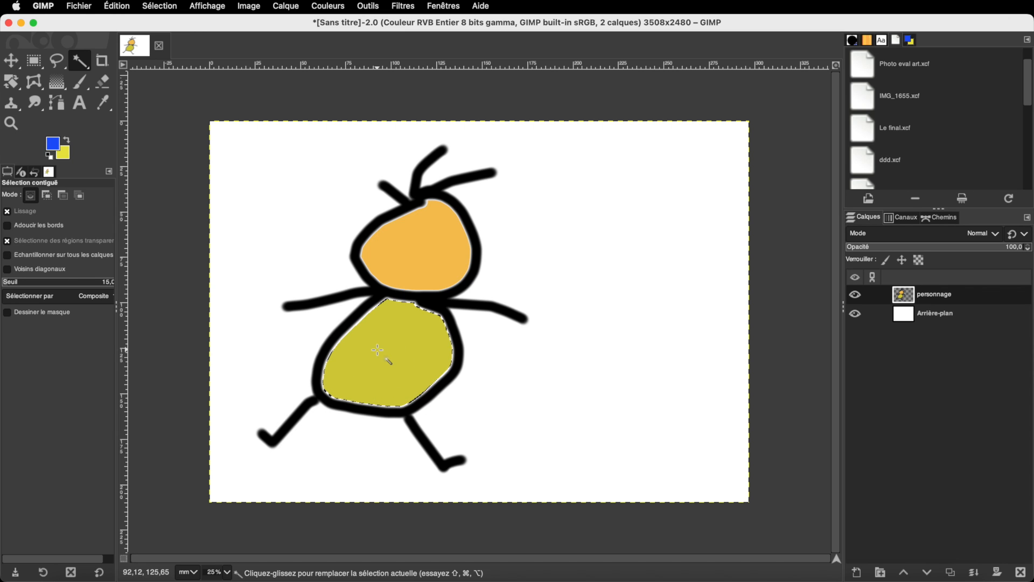
pyautogui.click(416, 263)
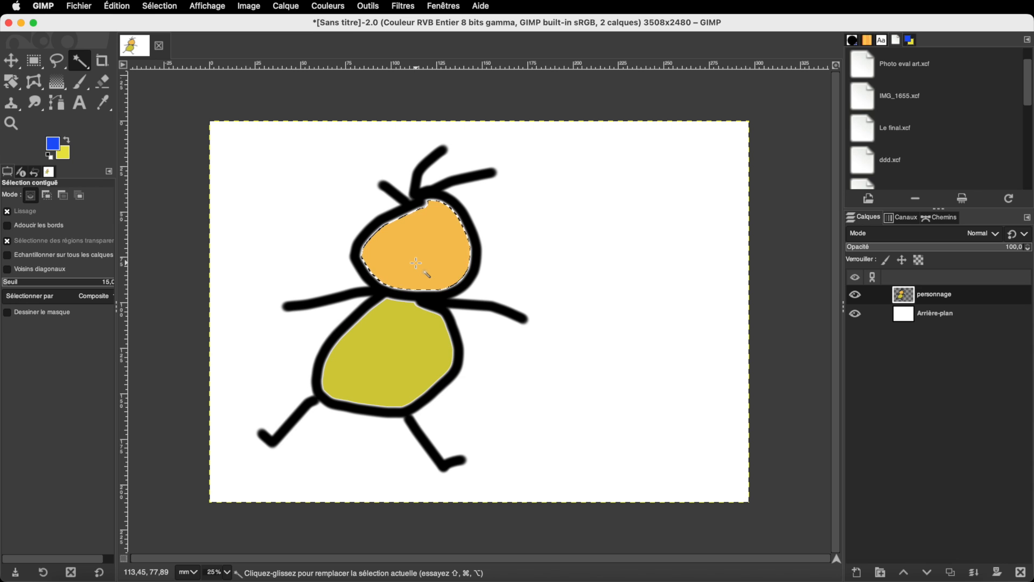
pyautogui.click(440, 306)
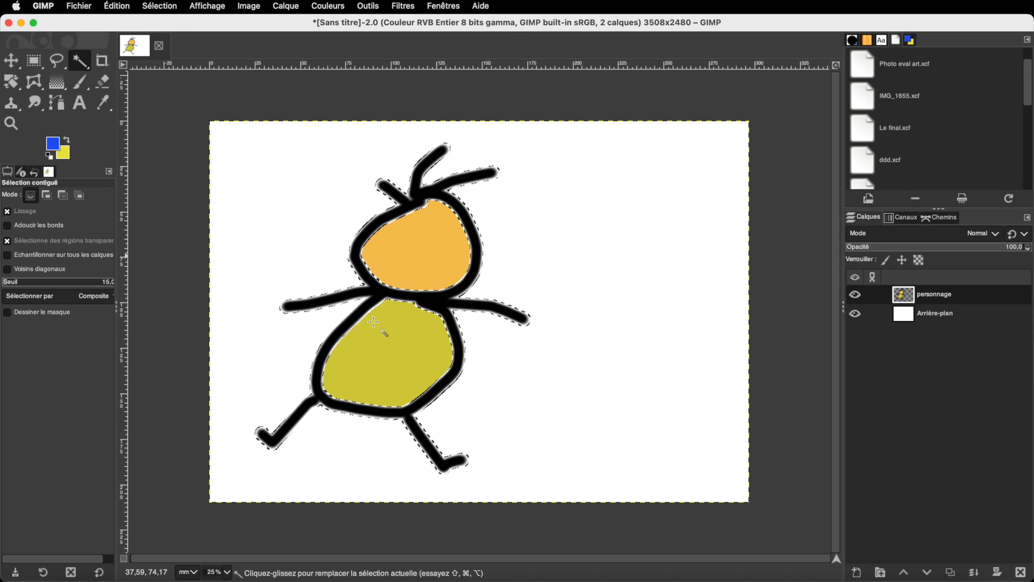
pyautogui.click(393, 348)
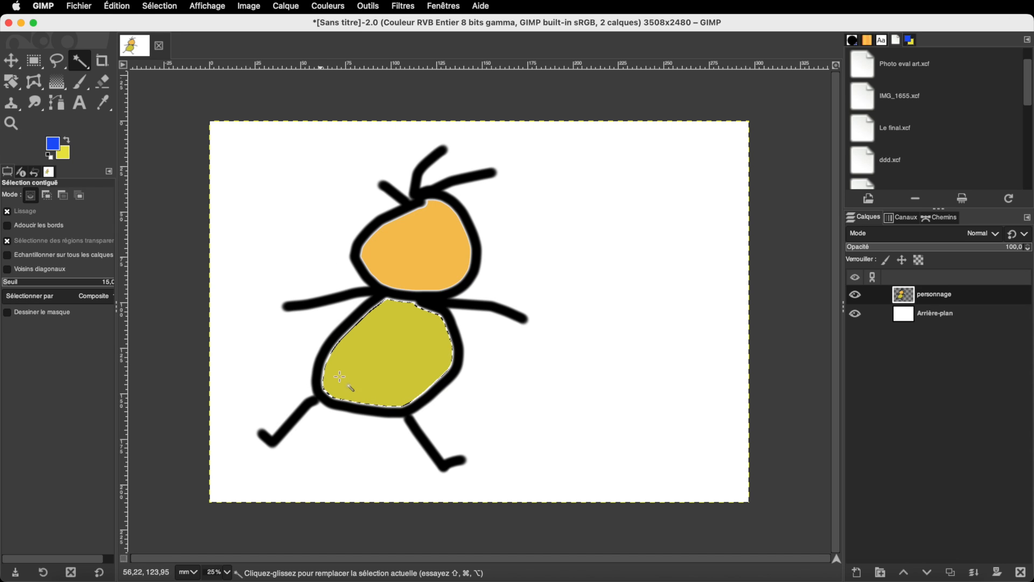
# - Apply a vertical blue-to-yellow linear gradient inside the selected body, clear the selection, and return to the Remplissage tool
pyautogui.click(57, 82)
pyautogui.moveTo(391, 302); pyautogui.dragTo(397, 375)
pyautogui.press('Return')
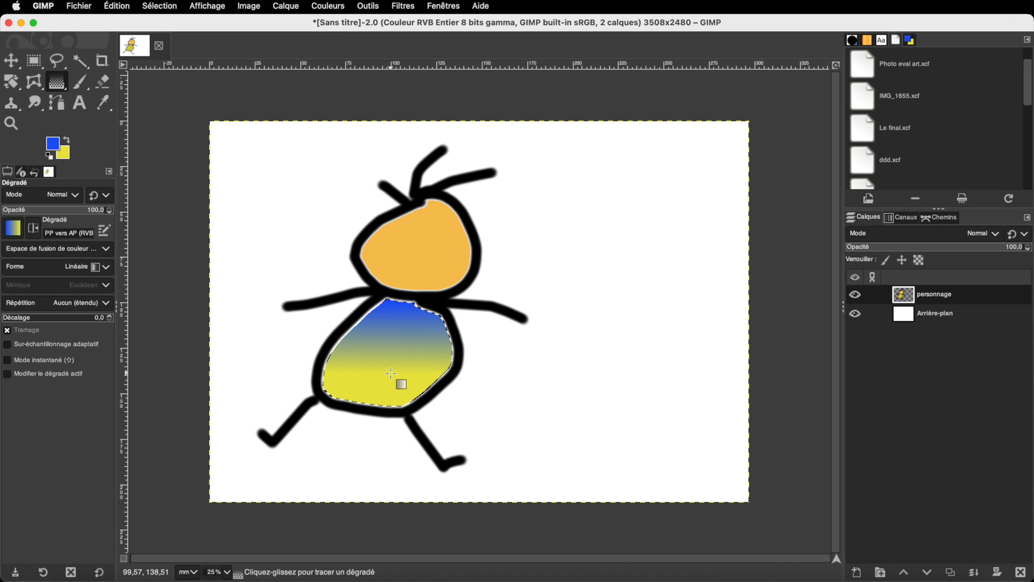
pyautogui.hotkey('shift', 'b')
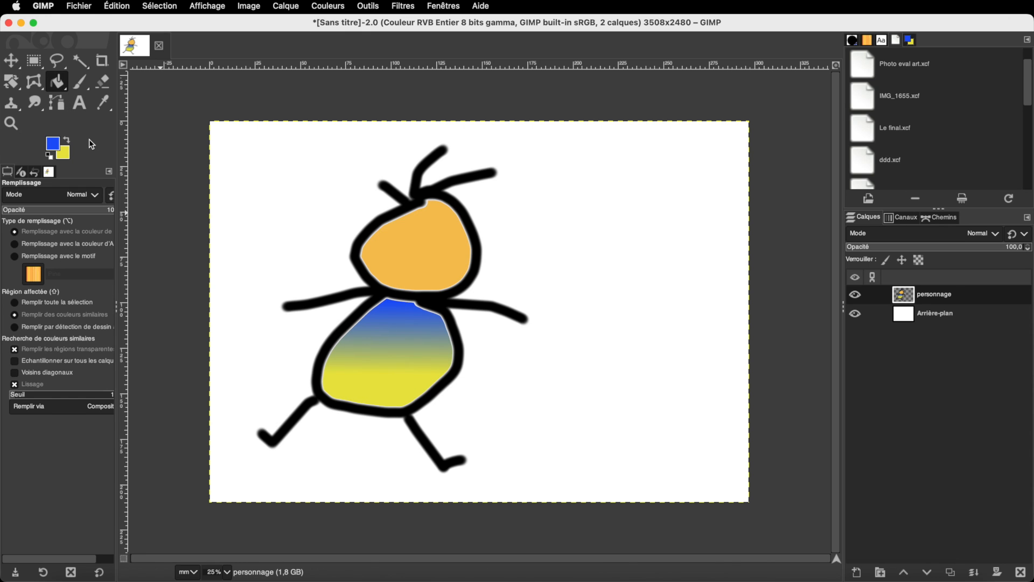
# - Draw a rectangular selection of about 3804 × 1752 px across the upper part of the canvas and activate the Arrière-plan layer
pyautogui.click(37, 64)
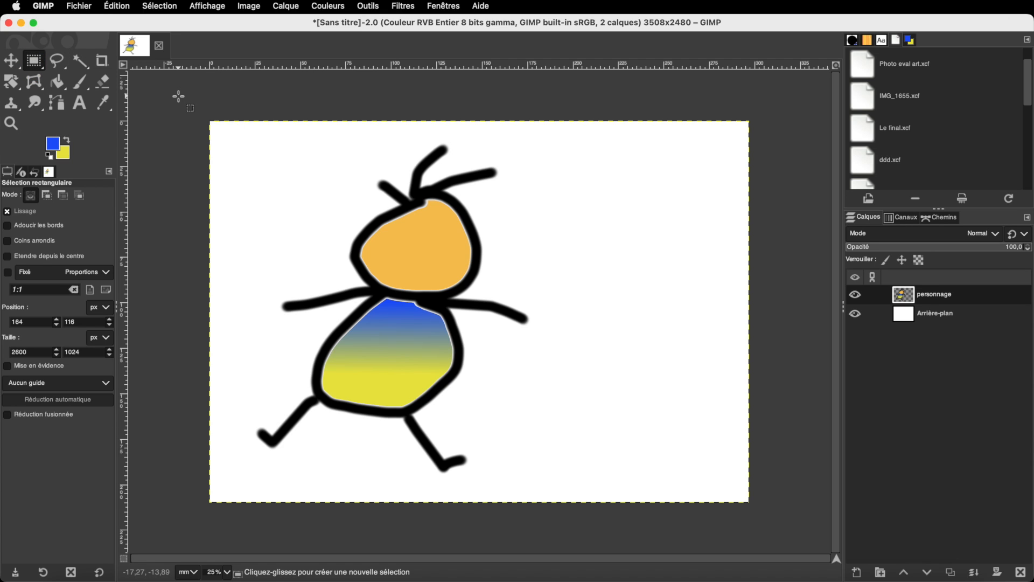
pyautogui.moveTo(179, 96); pyautogui.dragTo(763, 365)
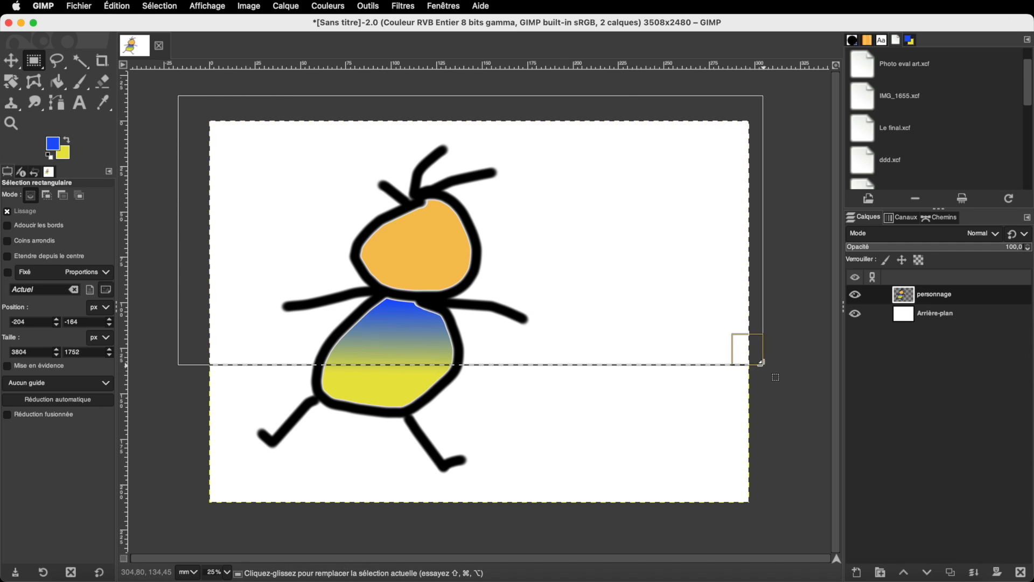
pyautogui.click(924, 314)
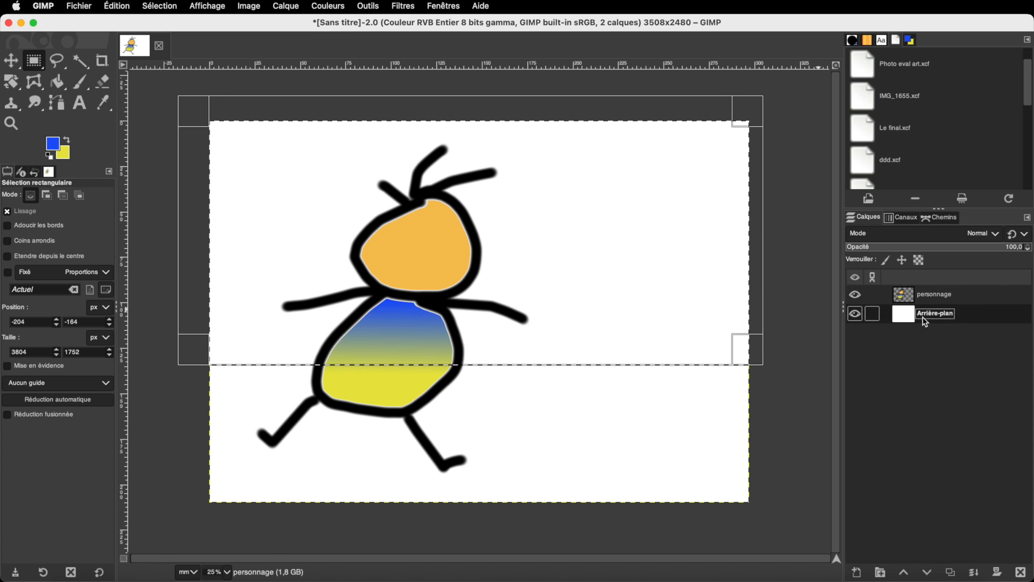
# - Fill the selected upper part of the Arrière-plan layer with a light turquoise foreground colour and clear the selection
pyautogui.click(58, 82)
pyautogui.click(54, 148)
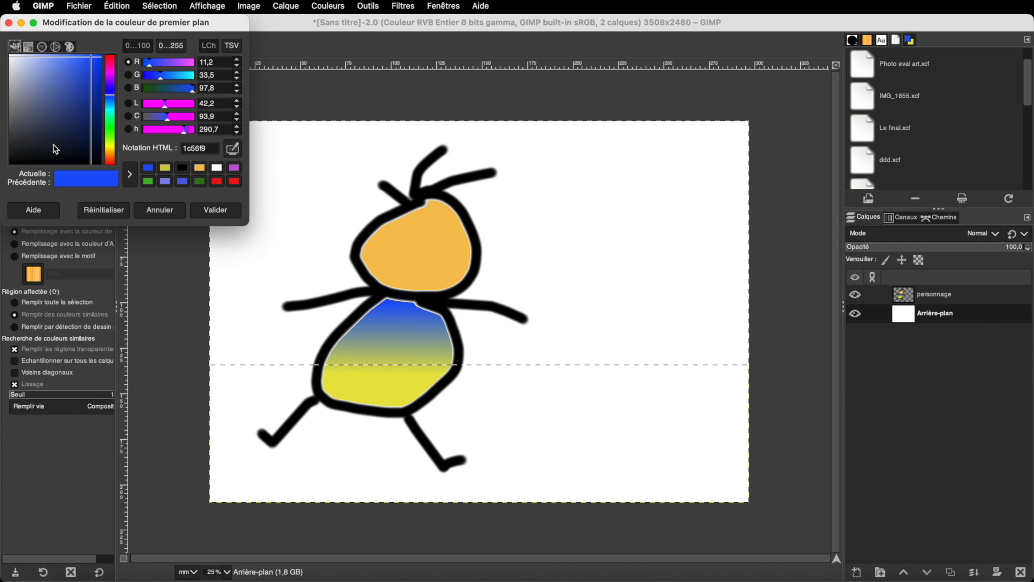
pyautogui.click(44, 65)
pyautogui.moveTo(44, 64)
pyautogui.mouseDown()
pyautogui.moveTo(32, 62)
pyautogui.moveTo(37, 76)
pyautogui.mouseUp()
pyautogui.moveTo(107, 102); pyautogui.dragTo(108, 110)
pyautogui.moveTo(40, 65); pyautogui.dragTo(42, 56)
pyautogui.click(214, 211)
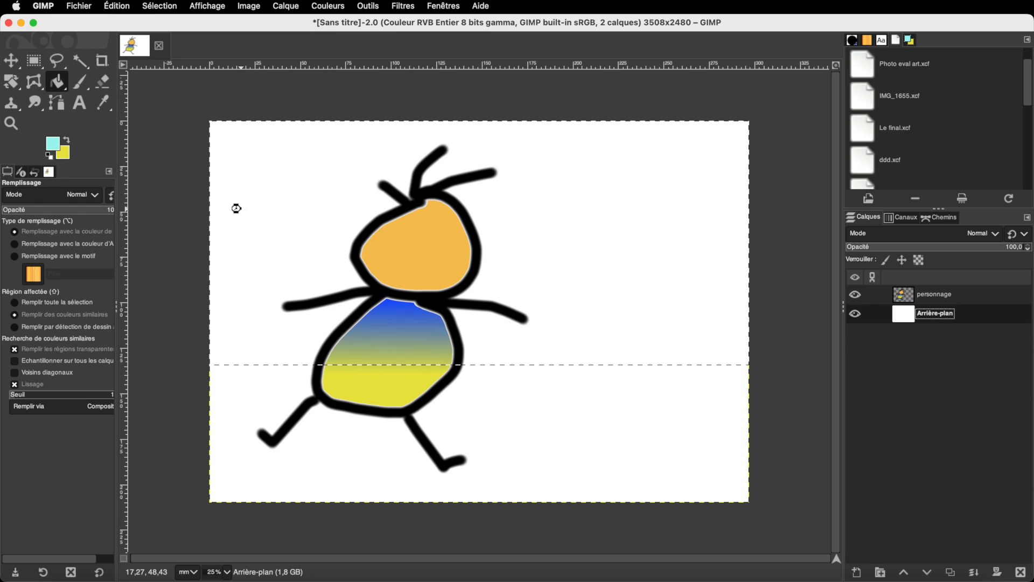
pyautogui.click(240, 209)
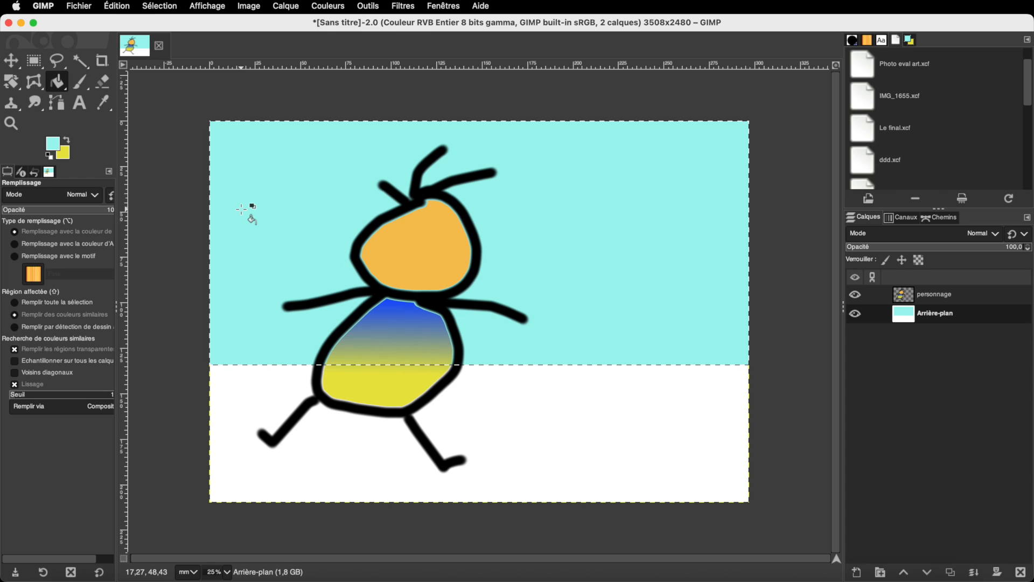
pyautogui.hotkey('ctrl', 'shift', 'a')
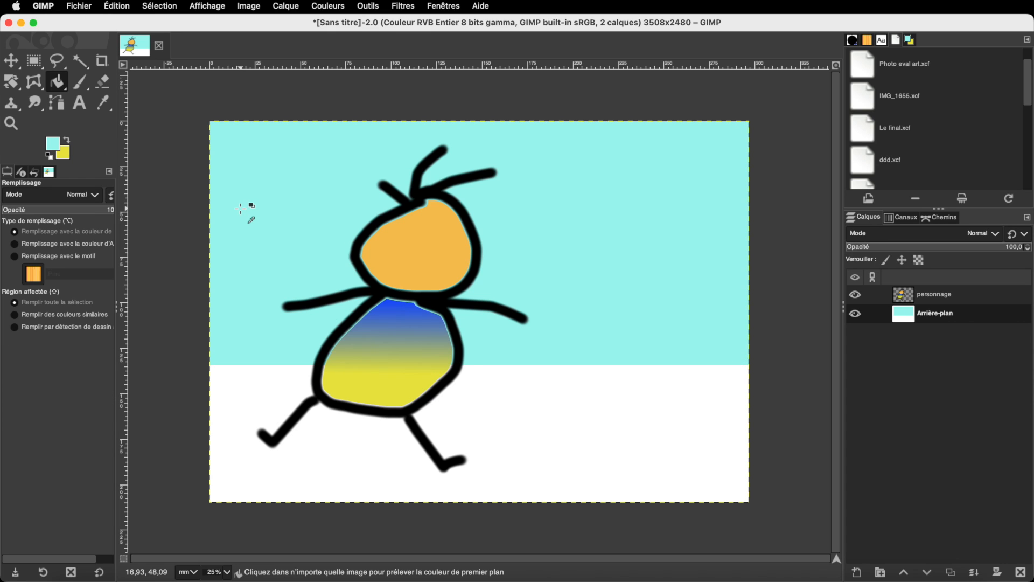
# - Outline the character's head and hair on the personnage layer with a closed polygonal freehand selection and validate it
pyautogui.click(55, 62)
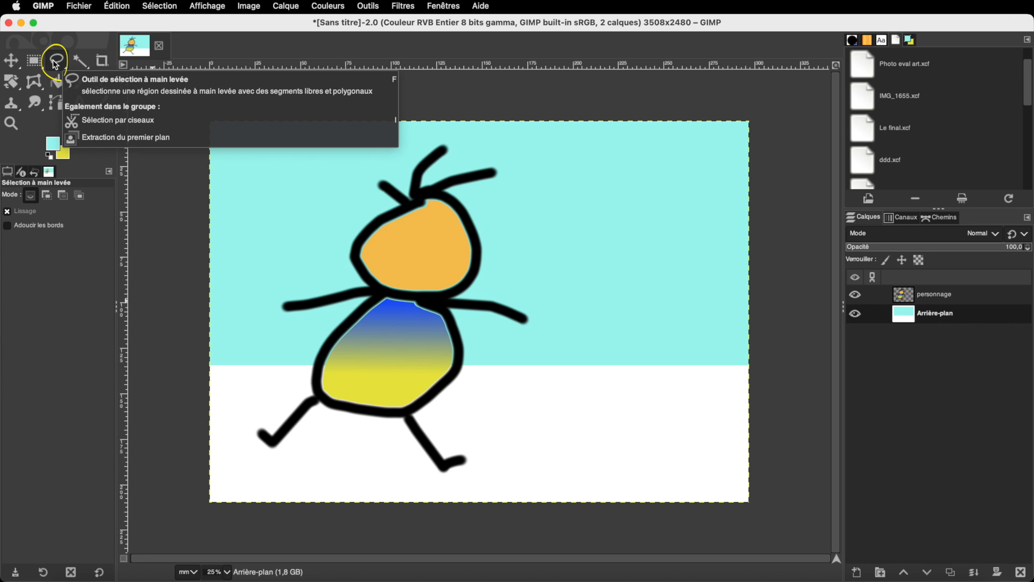
pyautogui.rightClick(55, 65)
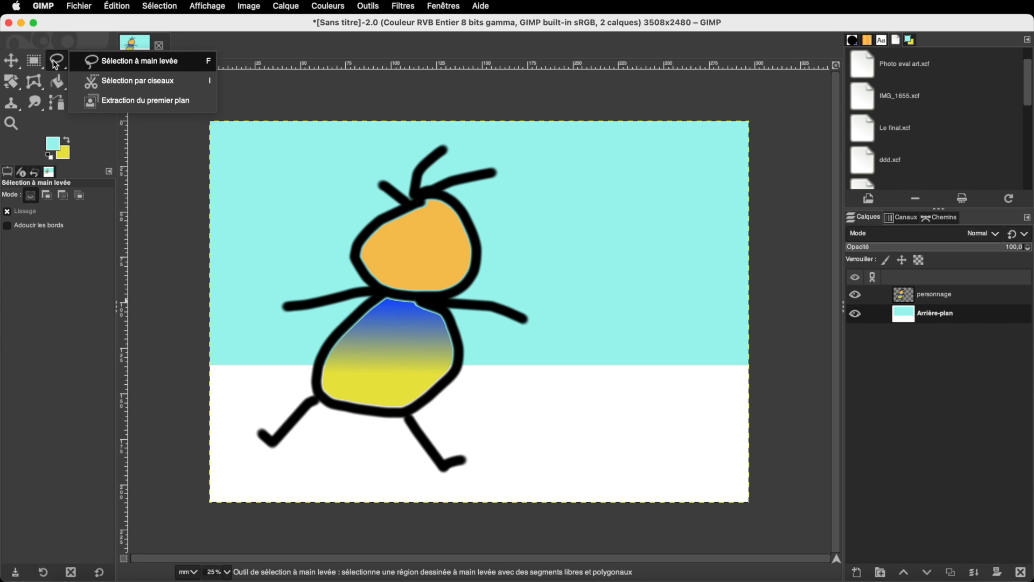
pyautogui.click(106, 64)
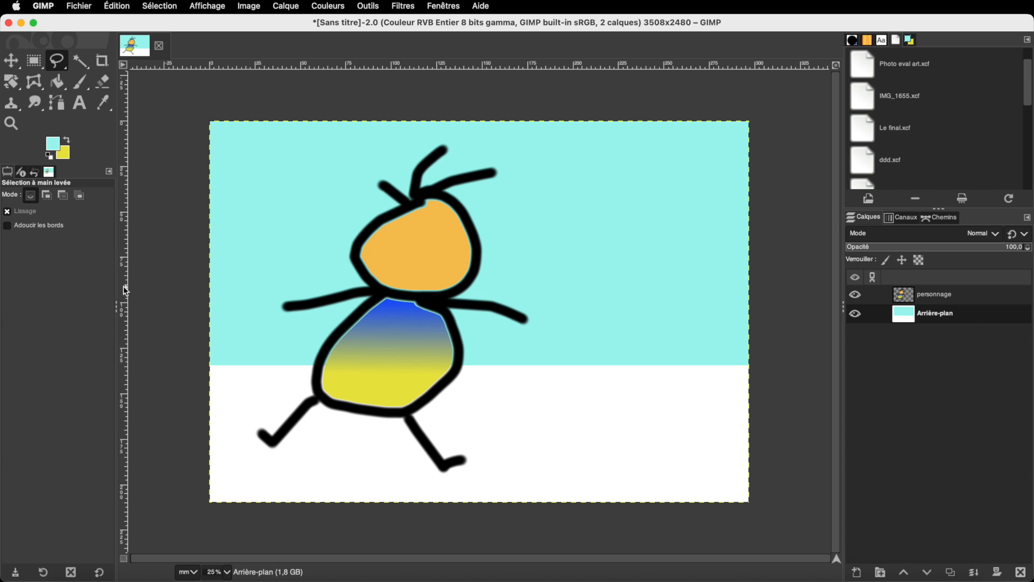
pyautogui.click(917, 299)
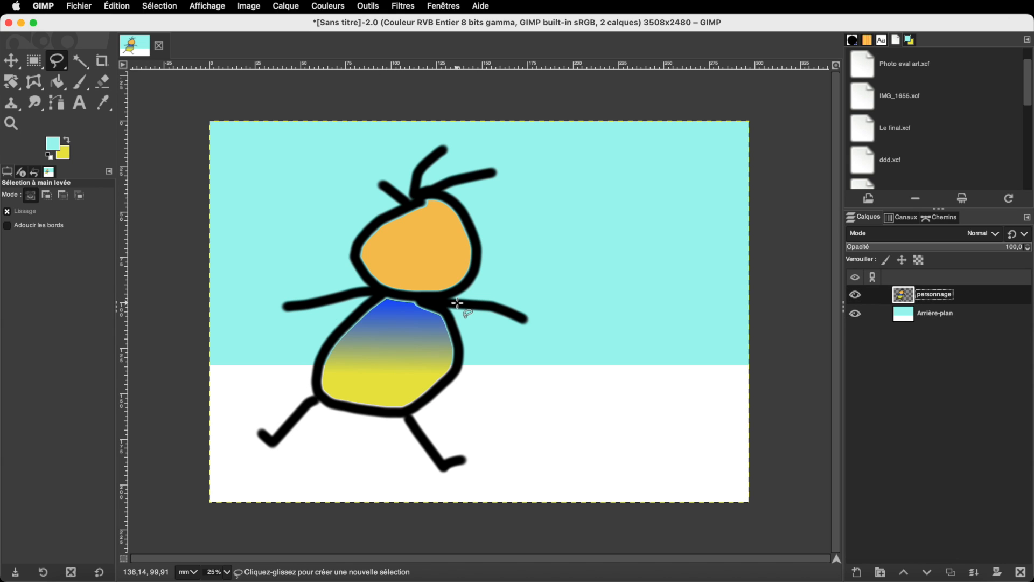
pyautogui.click(352, 277)
pyautogui.click(365, 284)
pyautogui.click(373, 292)
pyautogui.click(383, 297)
pyautogui.click(399, 299)
pyautogui.click(423, 301)
pyautogui.click(444, 300)
pyautogui.click(467, 294)
pyautogui.click(479, 283)
pyautogui.click(487, 255)
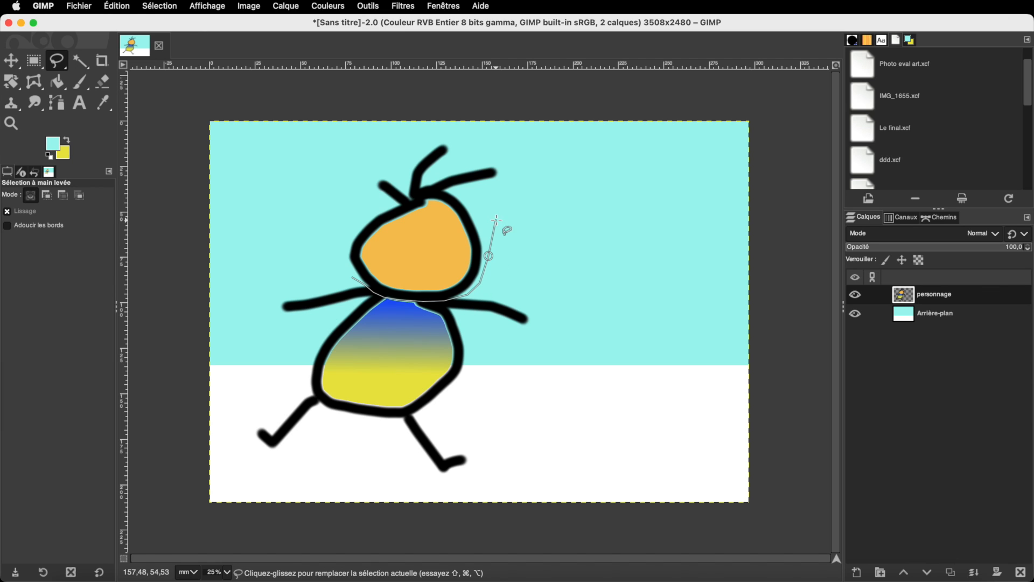
pyautogui.click(487, 224)
pyautogui.click(462, 194)
pyautogui.click(482, 188)
pyautogui.click(496, 183)
pyautogui.click(505, 178)
pyautogui.click(500, 162)
pyautogui.moveTo(460, 142)
pyautogui.mouseDown()
pyautogui.moveTo(404, 181)
pyautogui.moveTo(380, 172)
pyautogui.moveTo(368, 184)
pyautogui.moveTo(385, 203)
pyautogui.moveTo(351, 228)
pyautogui.moveTo(352, 277)
pyautogui.mouseUp()
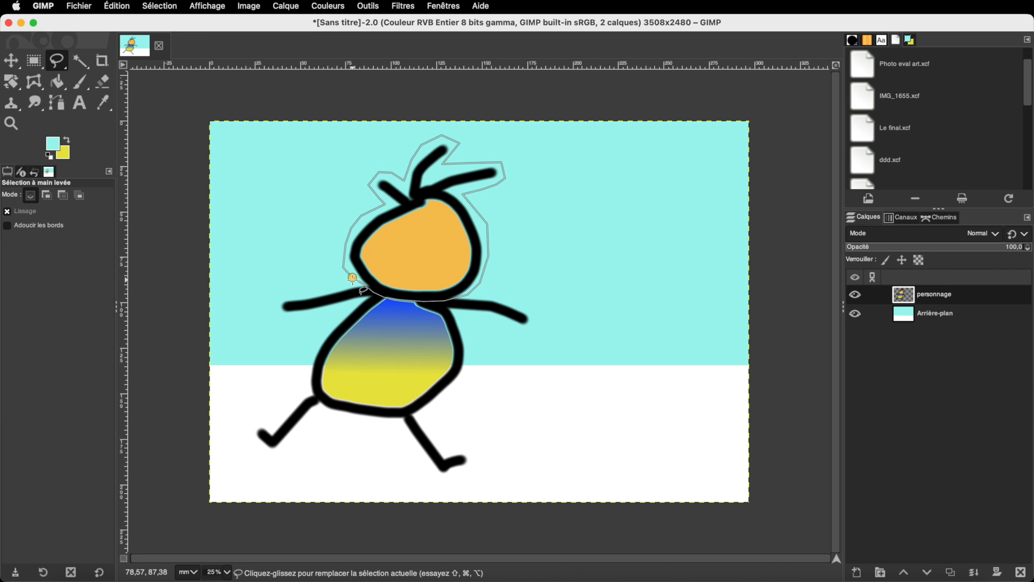
pyautogui.moveTo(352, 277); pyautogui.dragTo(360, 285)
pyautogui.press('Return')
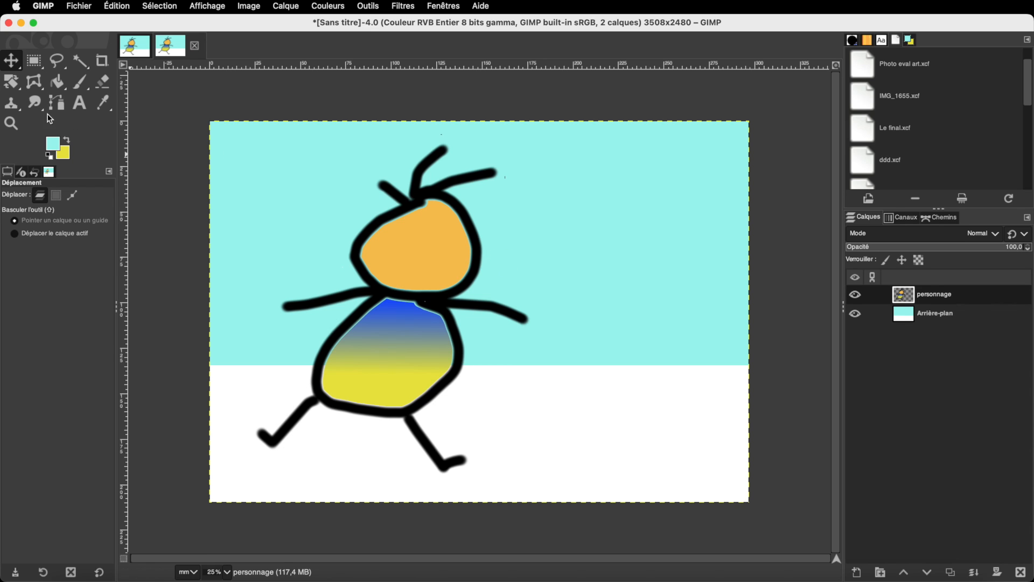
# - Scale the personnage layer down proportionally to about 208 × 147 mm with the Mise à l'échelle tool
pyautogui.click(13, 89)
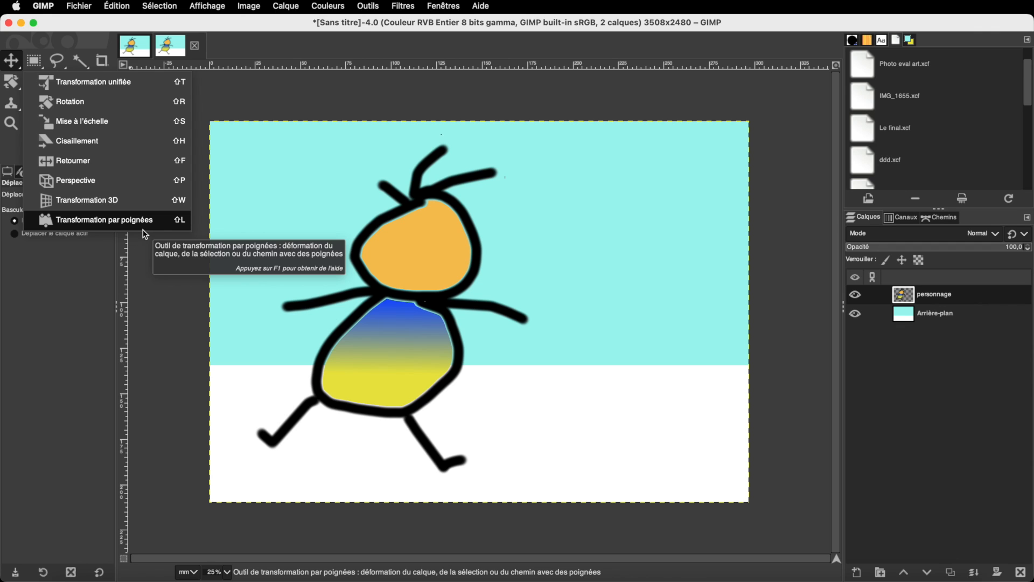
pyautogui.click(128, 126)
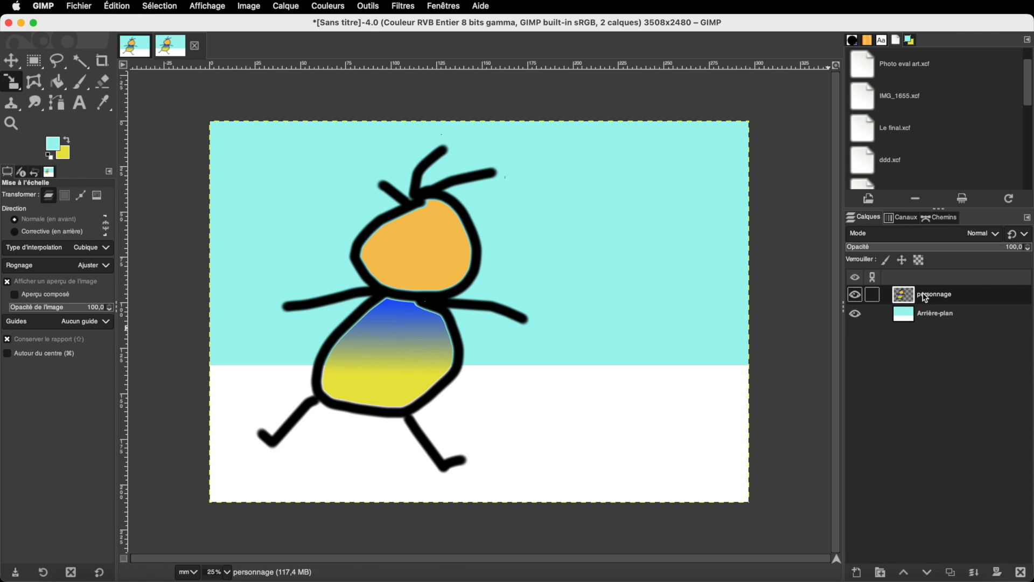
pyautogui.click(427, 303)
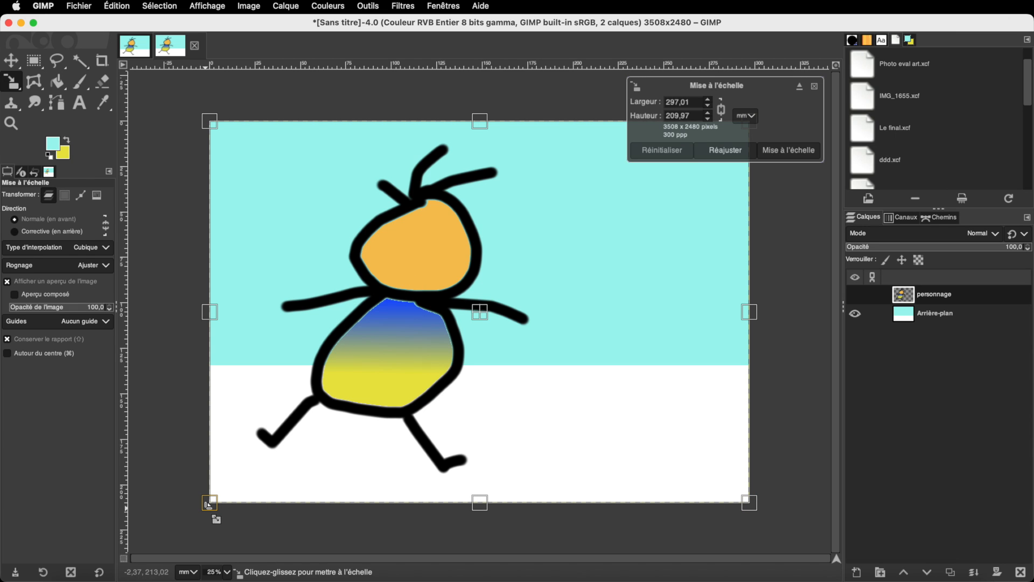
pyautogui.moveTo(210, 501); pyautogui.dragTo(402, 436)
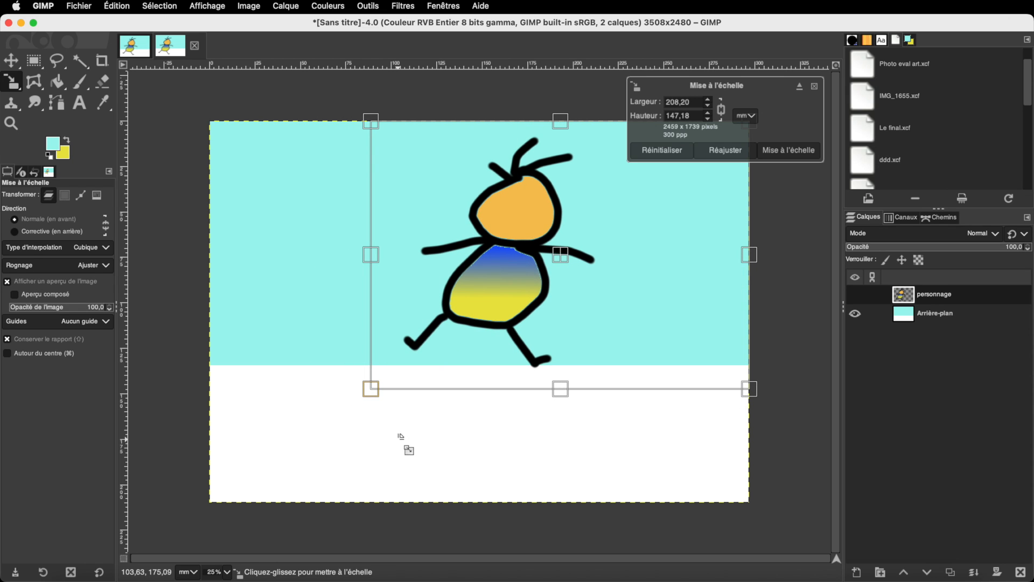
pyautogui.moveTo(402, 437); pyautogui.dragTo(401, 436)
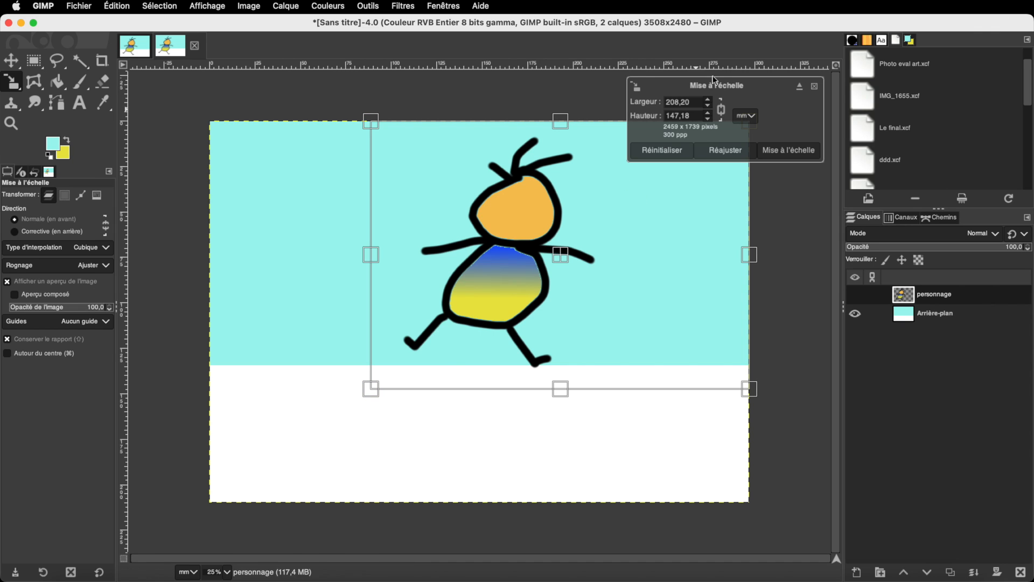
# - Unlink the width and height, squeeze the character horizontally, and readjust the scaling frame
pyautogui.click(724, 113)
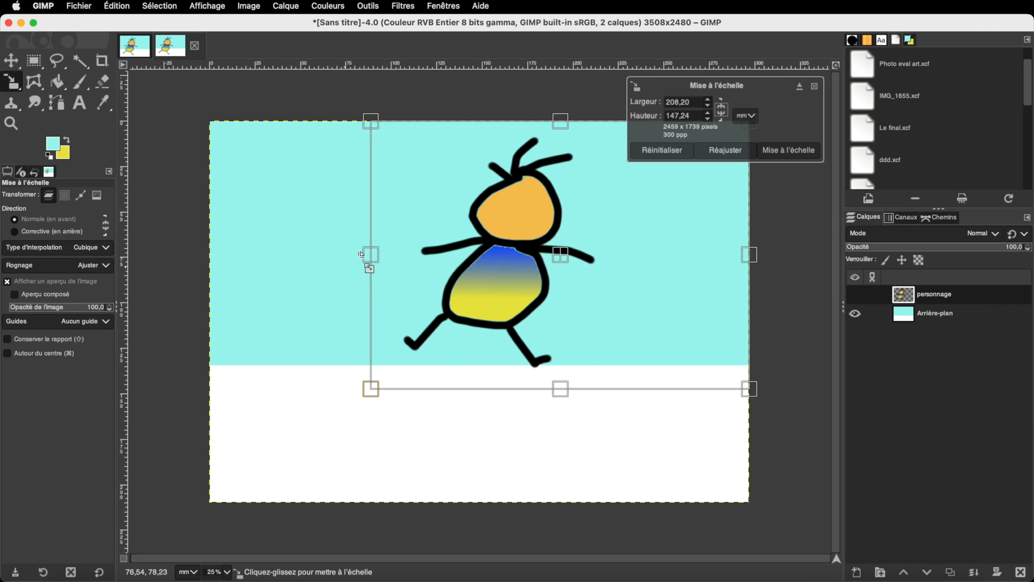
pyautogui.moveTo(384, 261); pyautogui.dragTo(520, 301)
pyautogui.click(720, 152)
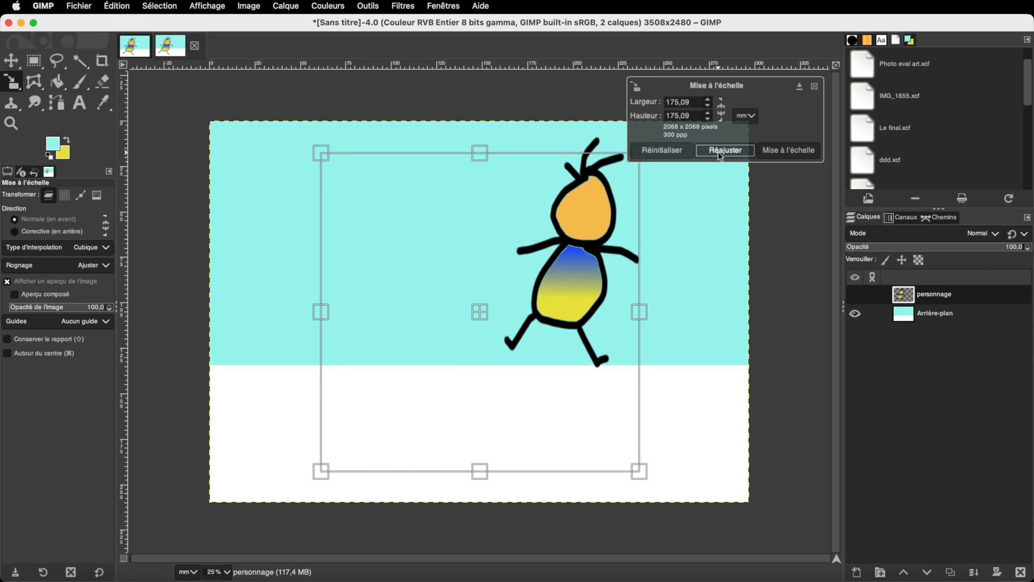
# - Test linked and unlinked resizing of the character, and apply the scaling with the frame at about 208 × 186 mm
pyautogui.click(722, 111)
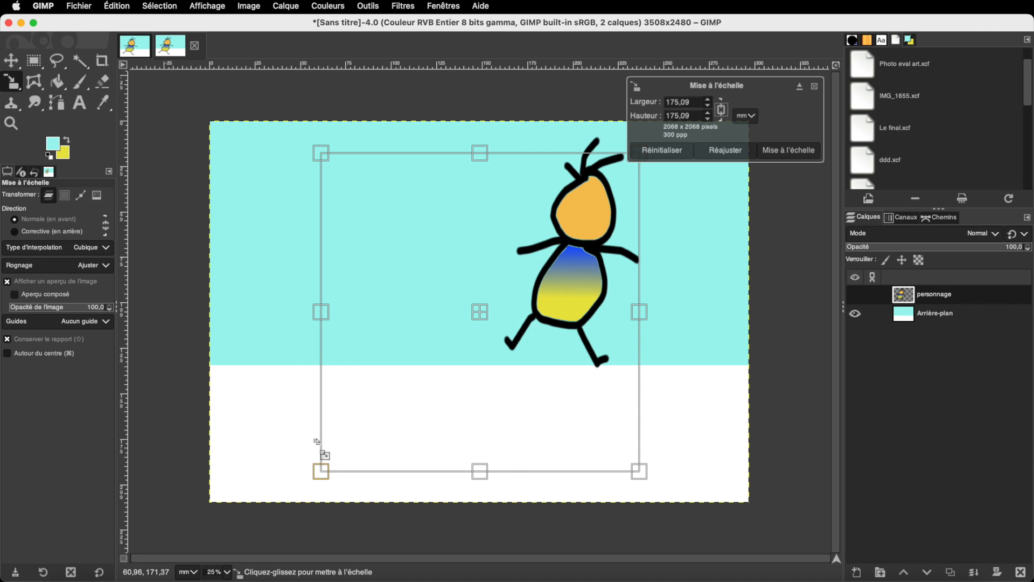
pyautogui.moveTo(325, 476); pyautogui.dragTo(315, 443)
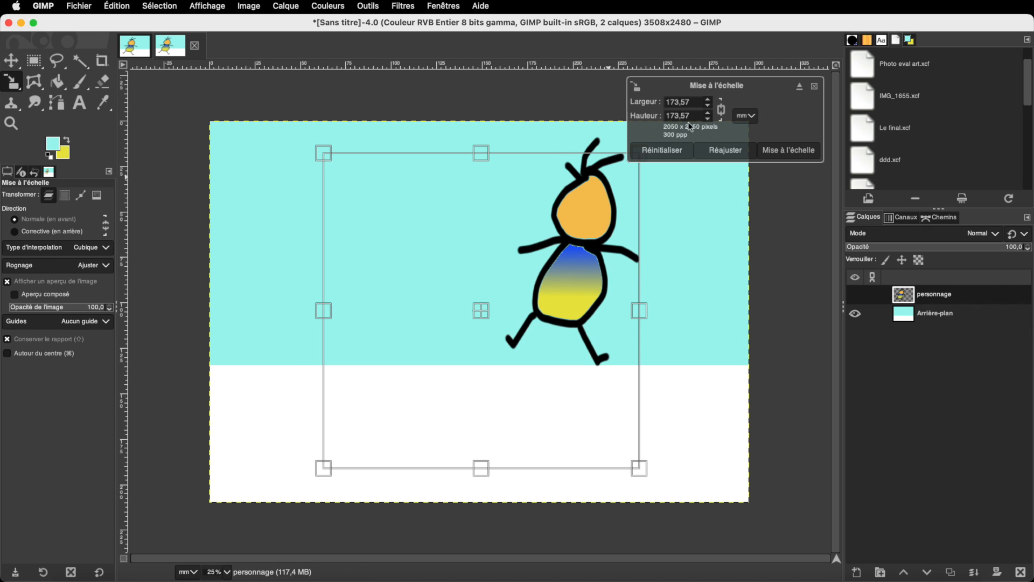
pyautogui.click(721, 110)
pyautogui.moveTo(494, 481); pyautogui.dragTo(527, 443)
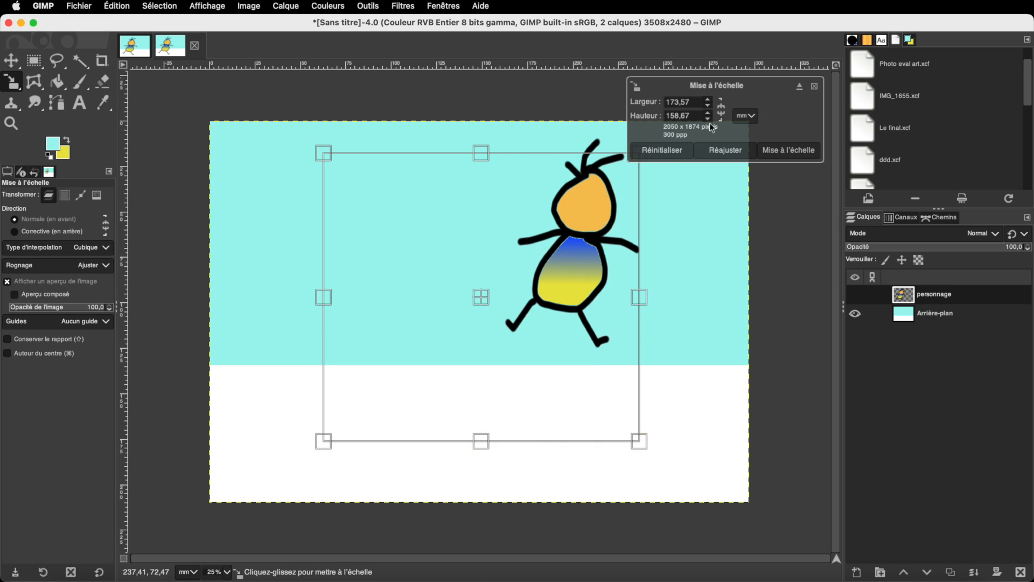
pyautogui.click(793, 154)
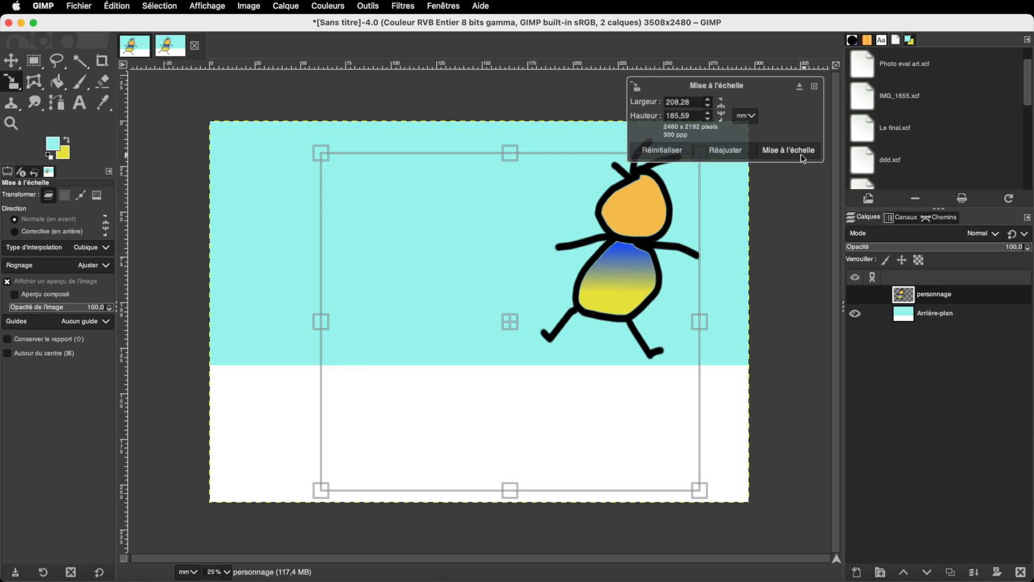
pyautogui.click(816, 151)
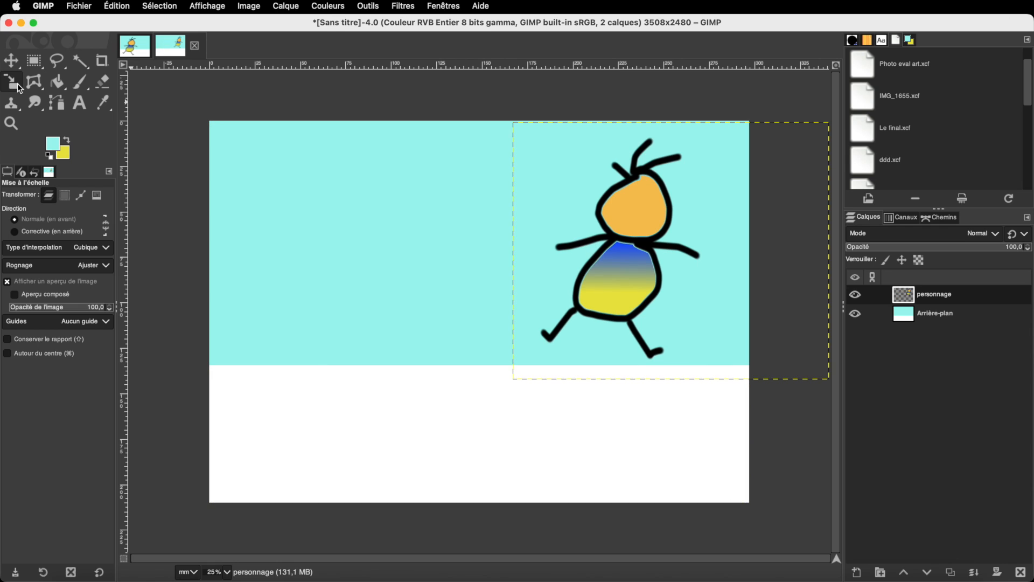
# - Rotate the personnage layer by about 171.5° and move the character to the middle of the canvas
pyautogui.click(17, 83)
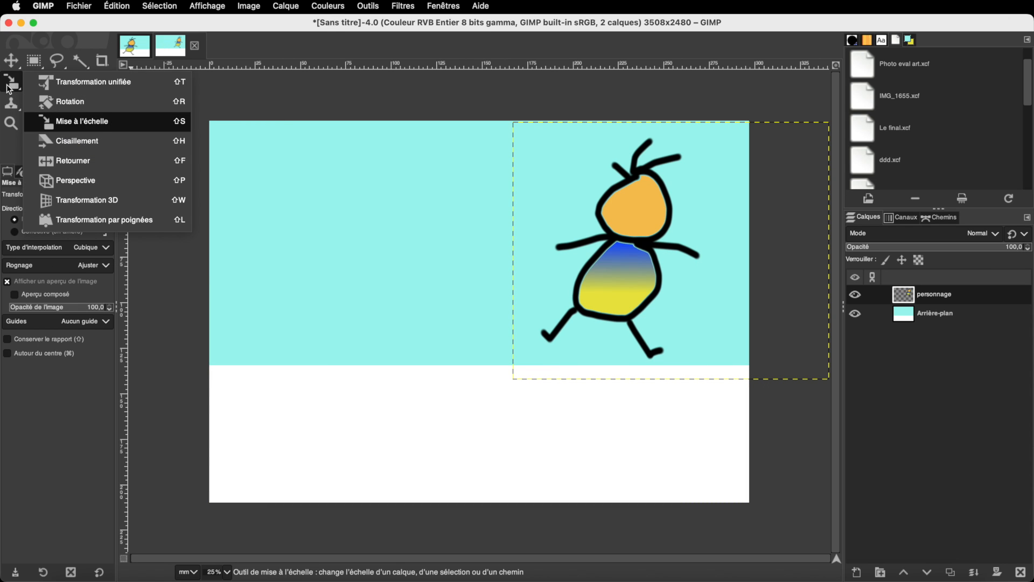
pyautogui.click(64, 106)
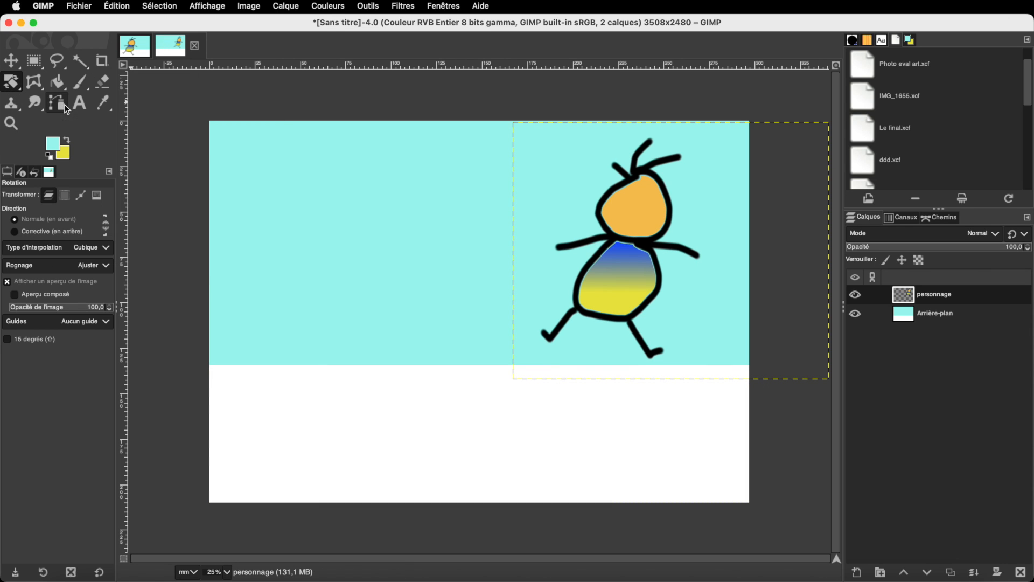
pyautogui.click(624, 229)
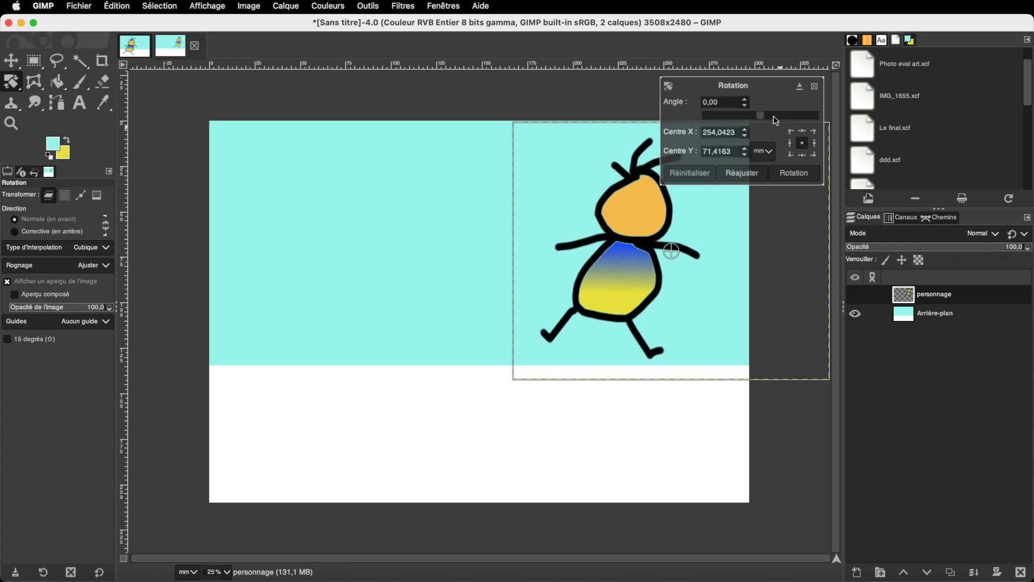
pyautogui.moveTo(552, 279); pyautogui.dragTo(949, 144)
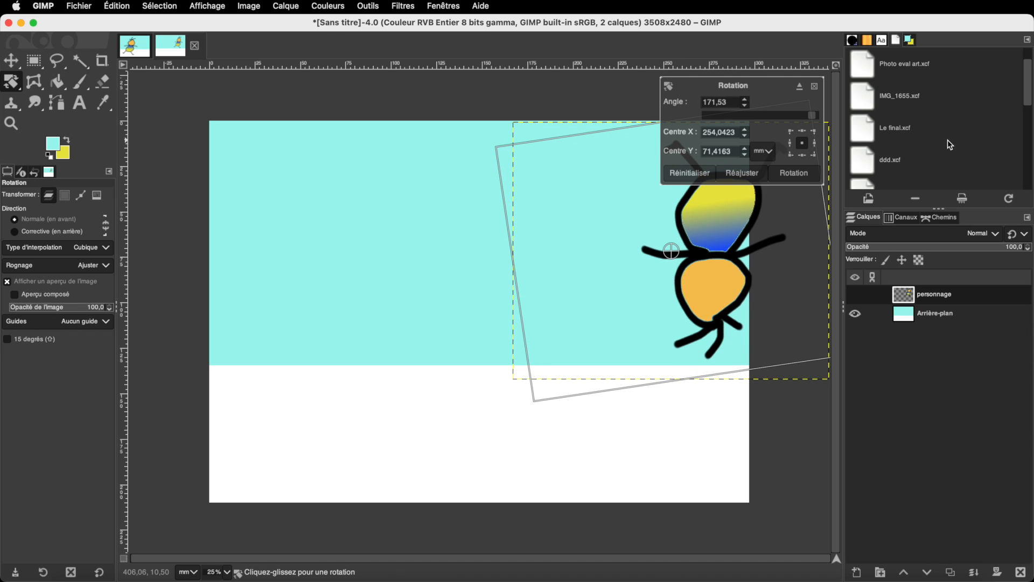
pyautogui.click(799, 179)
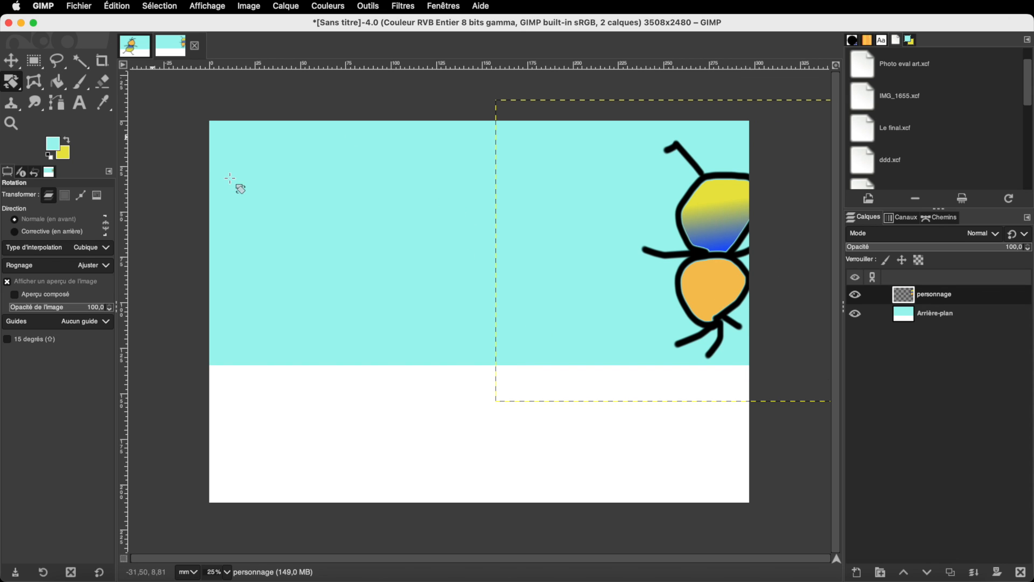
pyautogui.click(10, 64)
pyautogui.moveTo(728, 268); pyautogui.dragTo(483, 300)
# - Try shearing the personnage layer with the Cisaillement tool and reset the shear
pyautogui.click(9, 82)
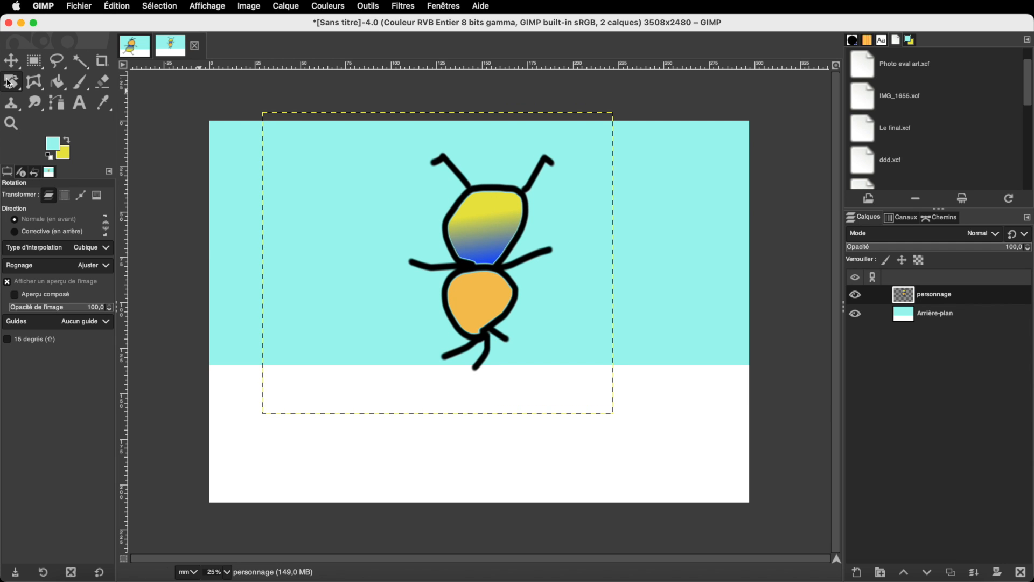
pyautogui.click(9, 82)
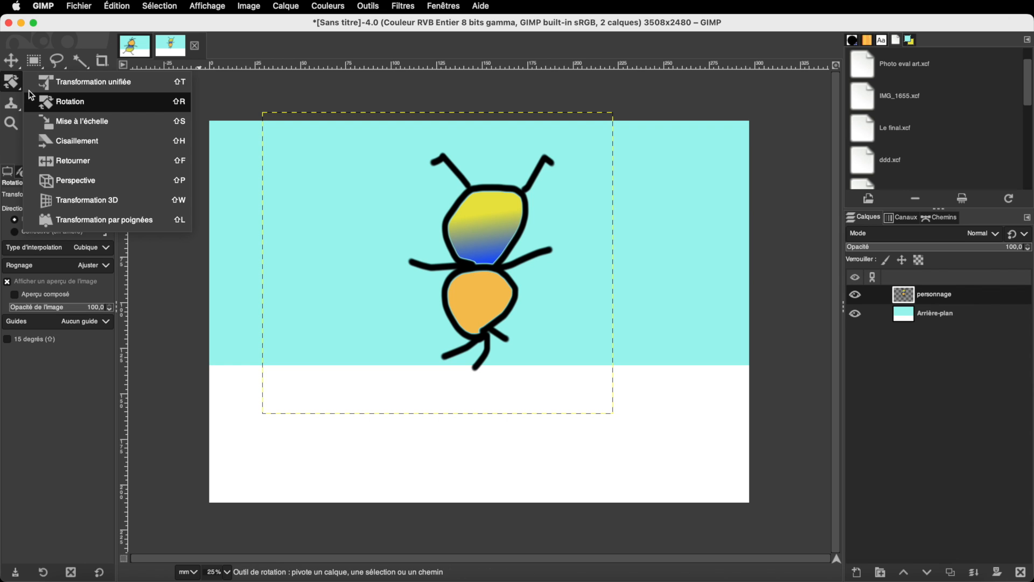
pyautogui.click(84, 142)
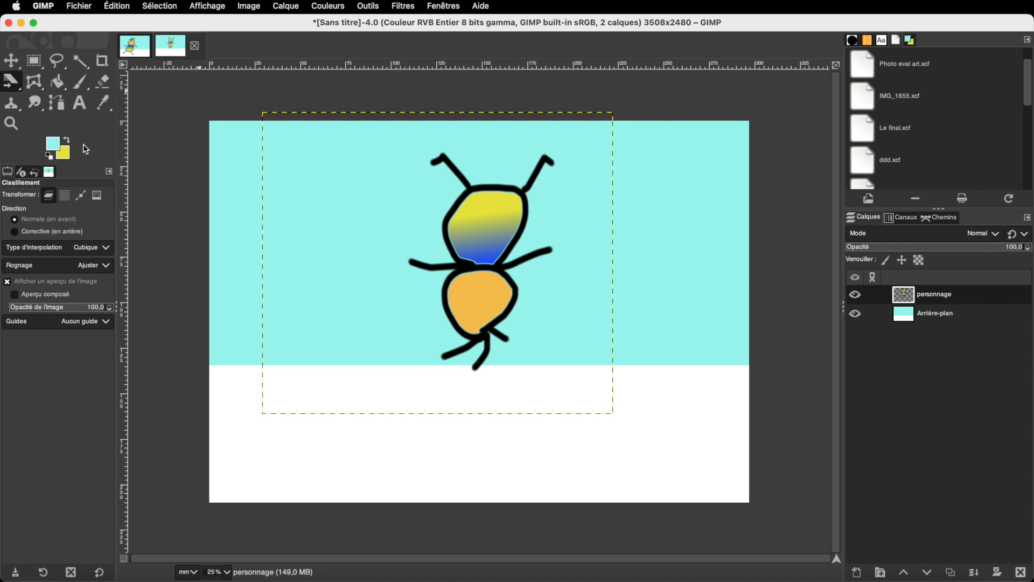
pyautogui.click(490, 255)
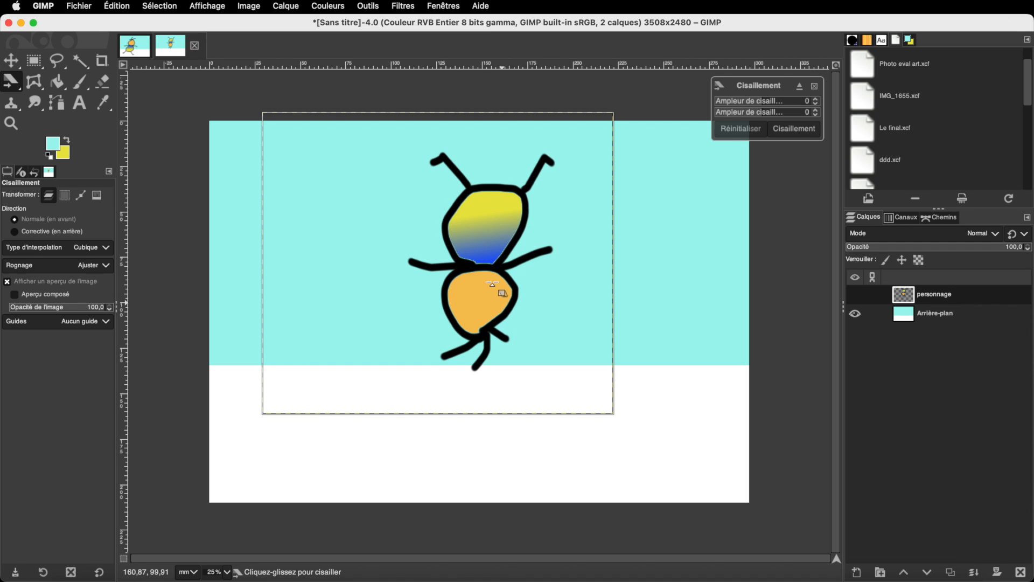
pyautogui.moveTo(265, 410); pyautogui.dragTo(388, 396)
pyautogui.click(730, 128)
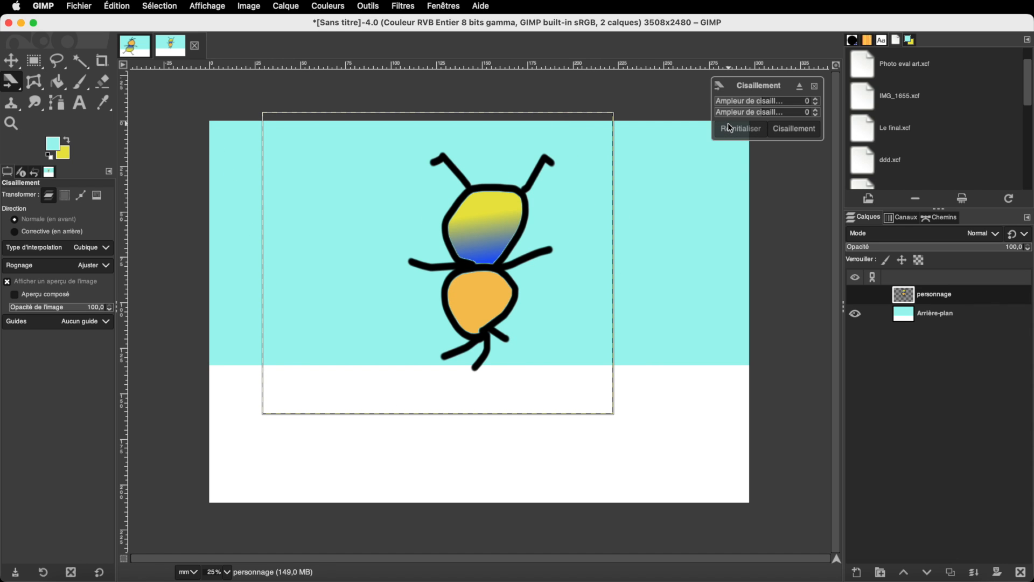
# - Flip the personnage layer horizontally back and forth with the Retourner tool, ending with the character mirrored
pyautogui.click(11, 81)
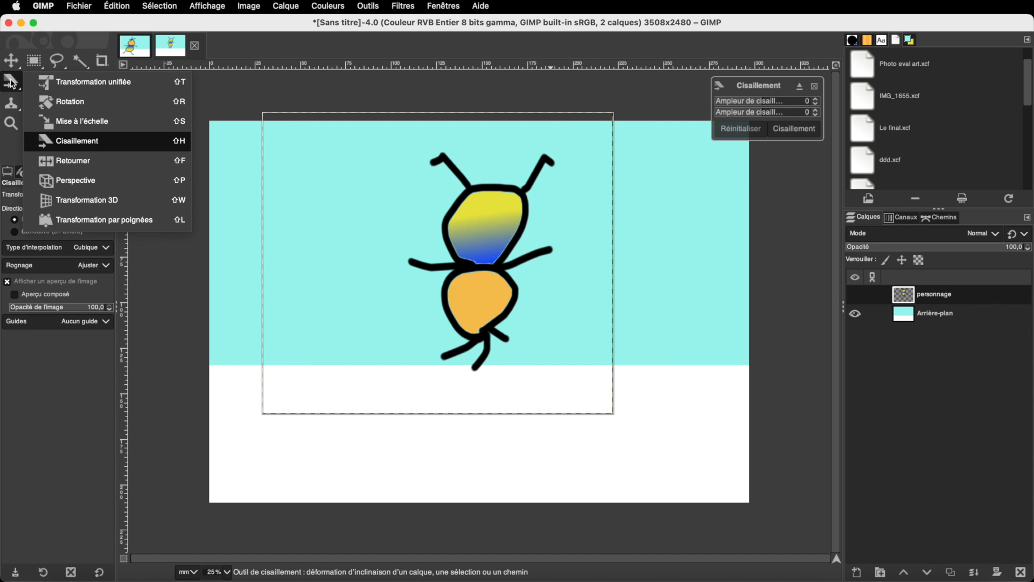
pyautogui.click(102, 162)
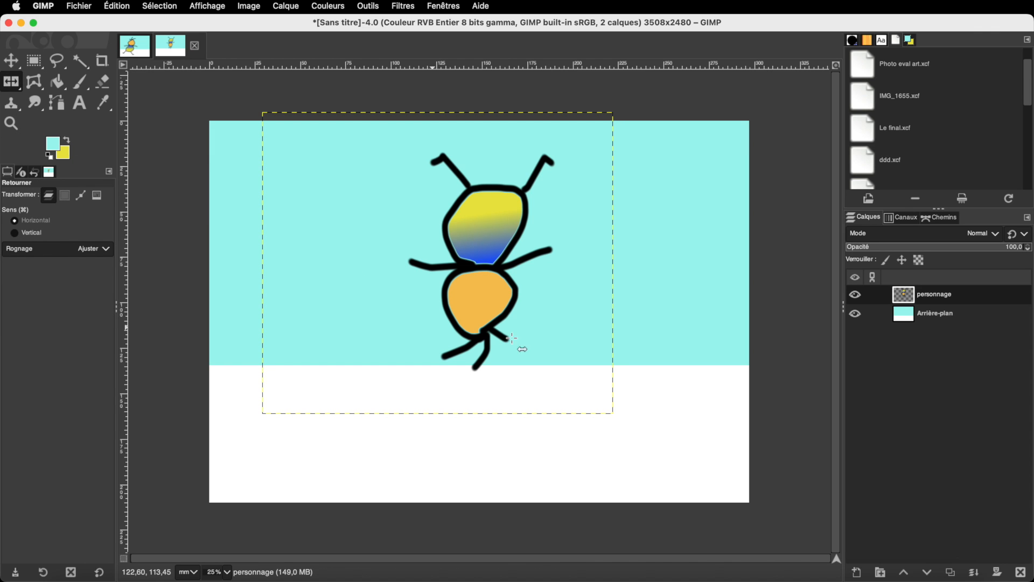
pyautogui.click(510, 308)
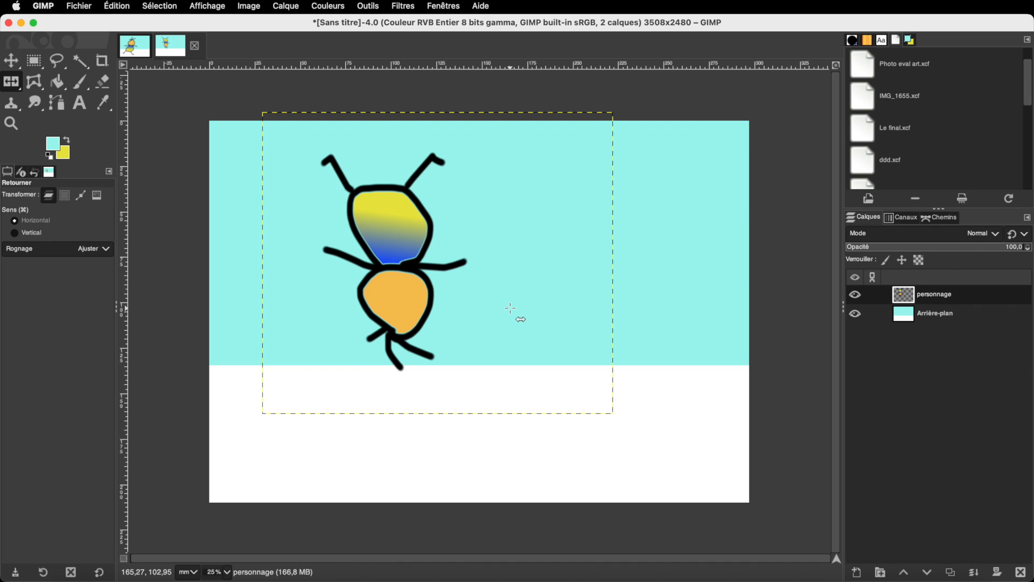
pyautogui.click(416, 298)
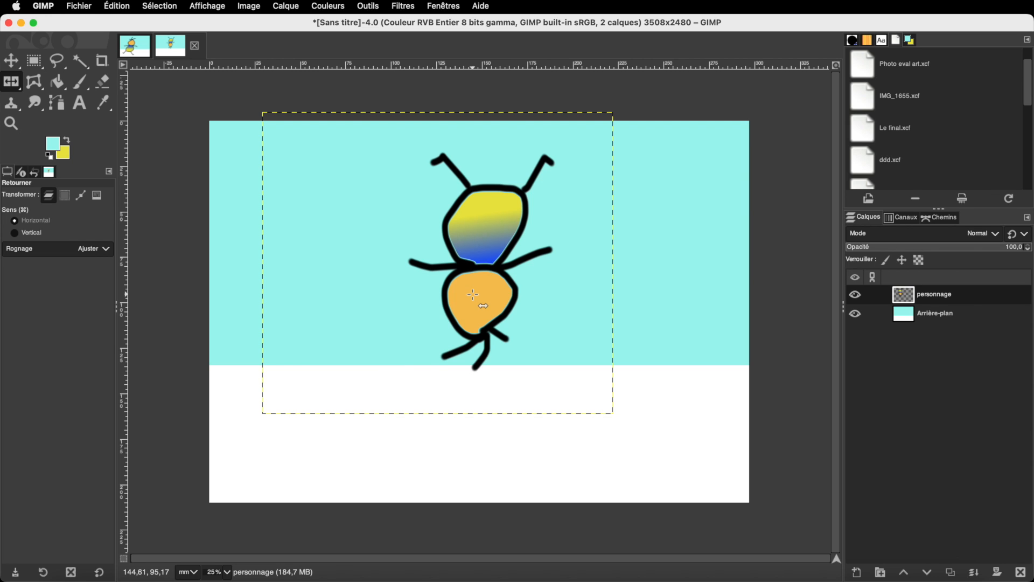
pyautogui.click(473, 295)
pyautogui.click(417, 299)
pyautogui.click(517, 305)
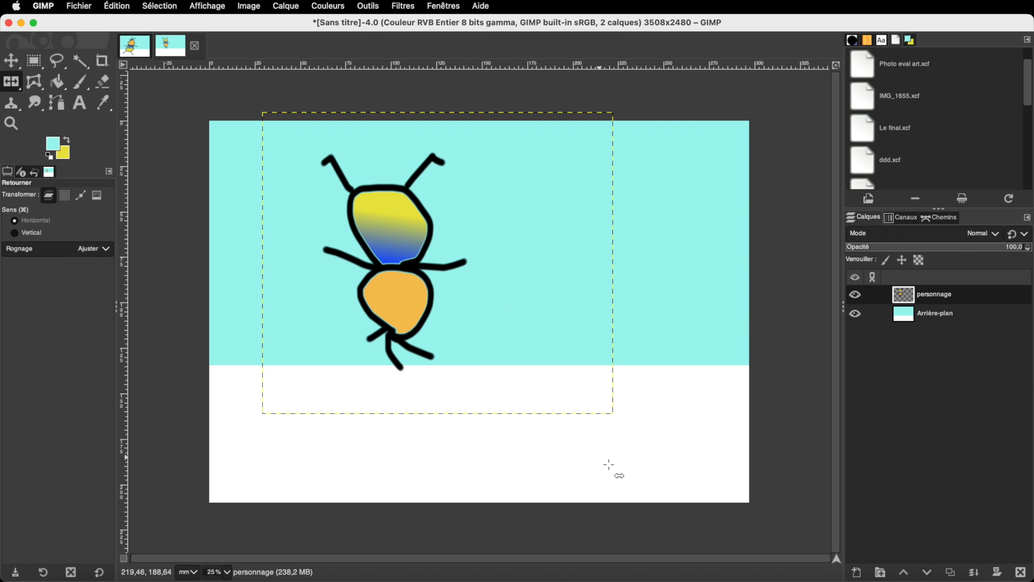